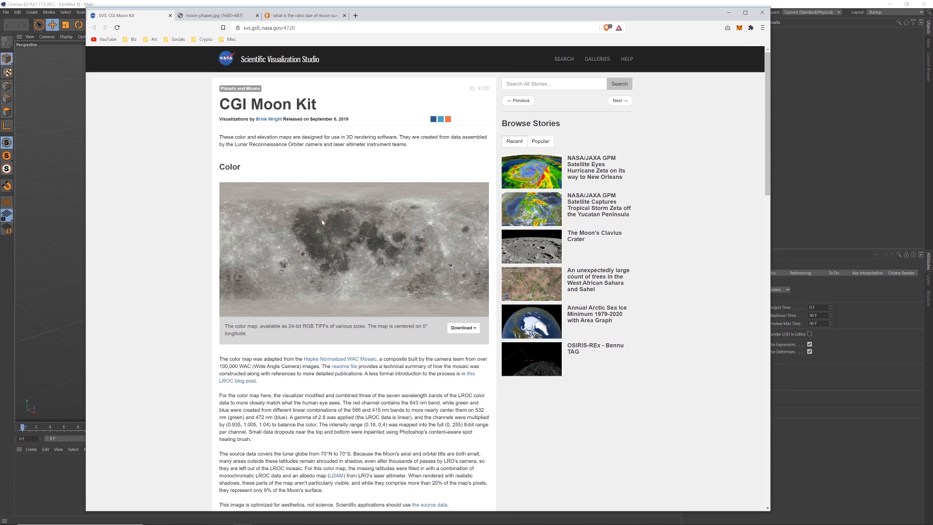
Examine the download options offered for the Moon's color map and displacement map
{"action": "left_click", "coordinate": [461, 328]}
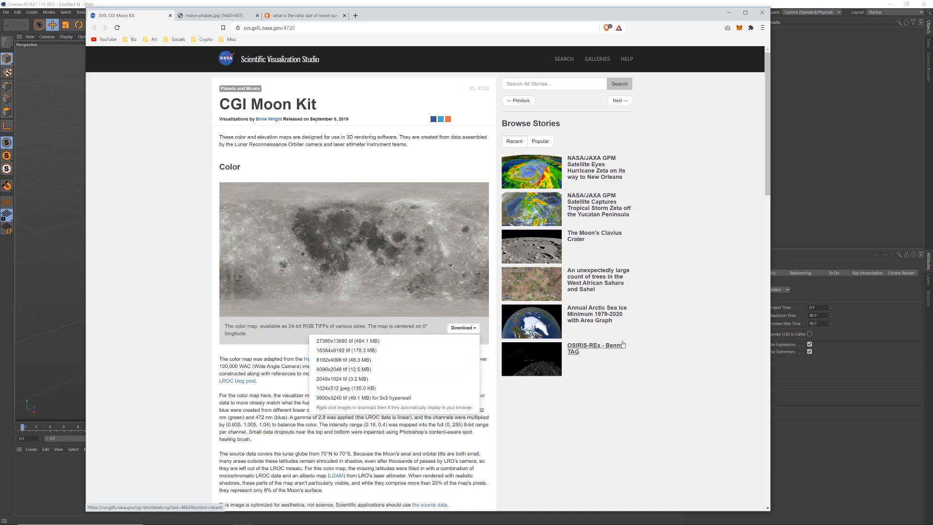
{"action": "left_click", "coordinate": [706, 300]}
{"action": "scroll", "coordinate": [358, 210], "scroll_direction": "down", "scroll_amount": 9}
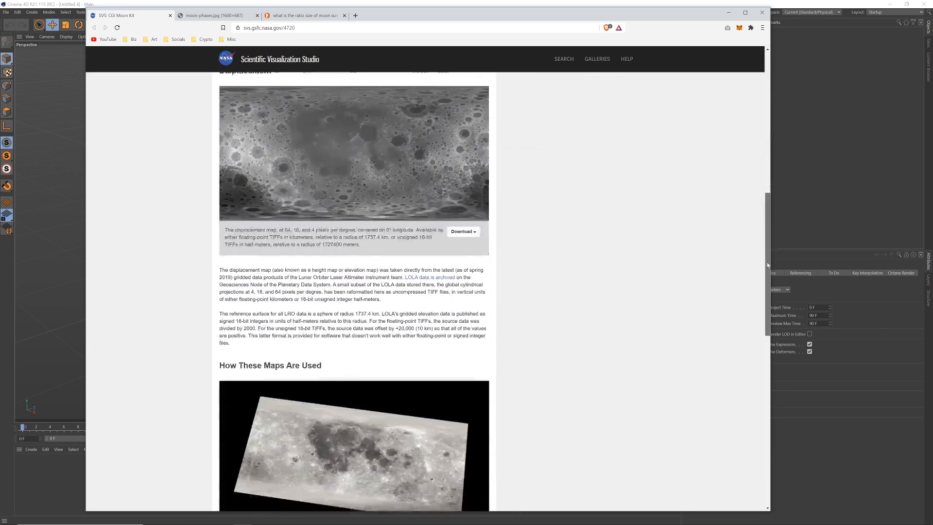
{"action": "scroll", "coordinate": [358, 209], "scroll_direction": "up", "scroll_amount": 2}
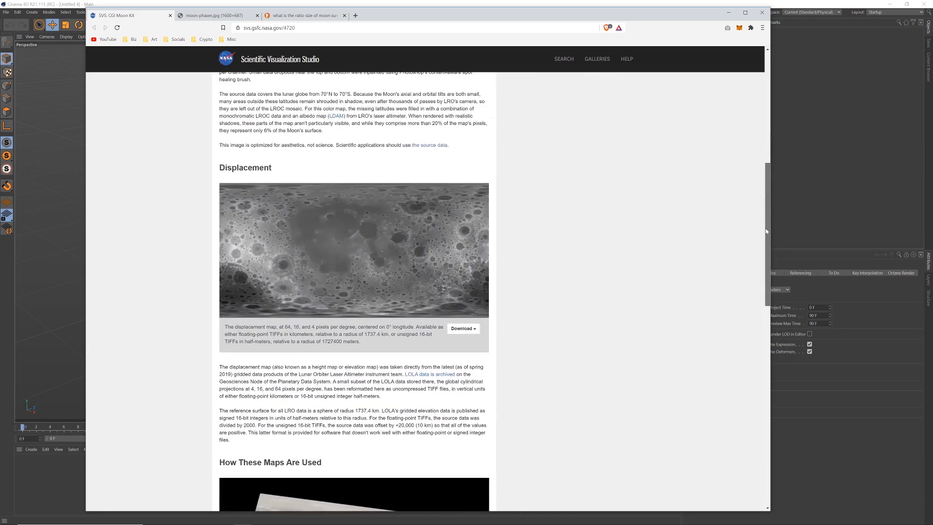
{"action": "left_click", "coordinate": [462, 330]}
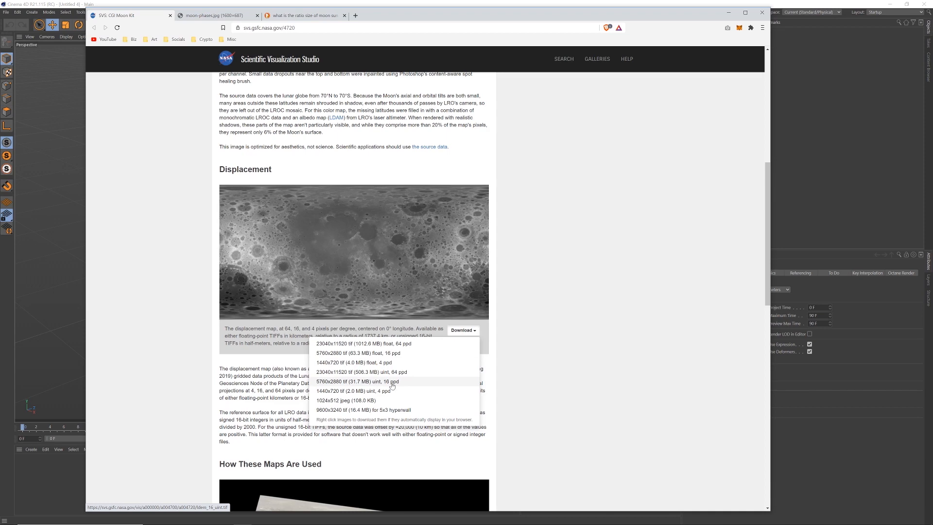
{"action": "left_click", "coordinate": [589, 361]}
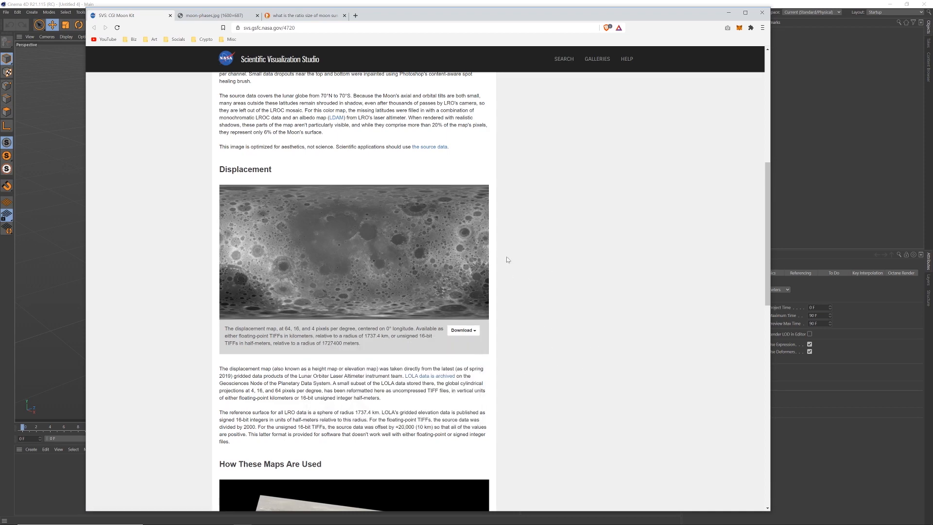
Scrub through the animation on how the maps are used, and view the moon-phases.jpg reference image
{"action": "scroll", "coordinate": [765, 171], "scroll_direction": "down", "scroll_amount": 1}
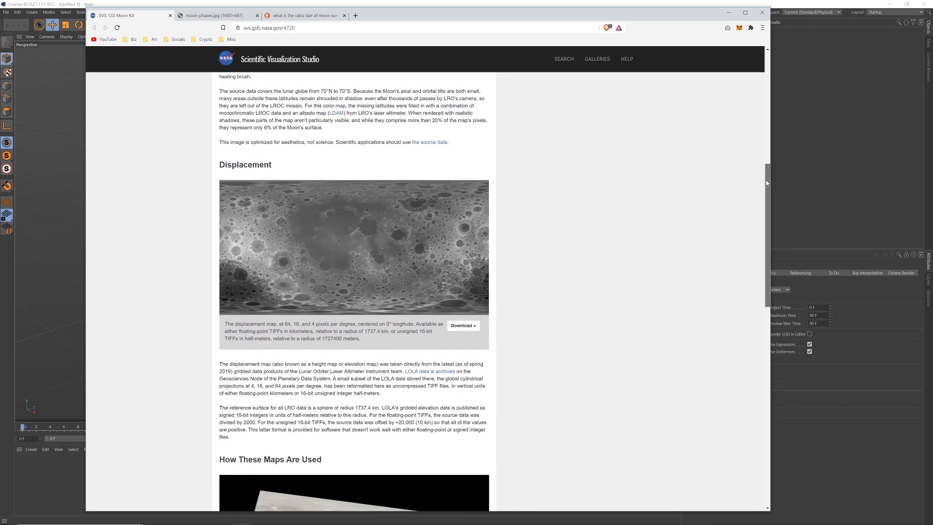
{"action": "left_click_drag", "start_coordinate": [766, 182], "coordinate": [767, 267]}
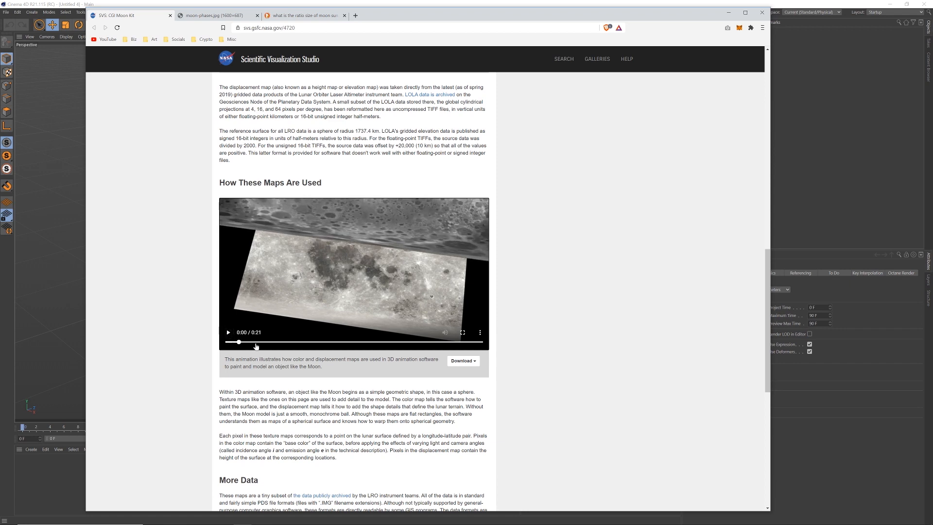
{"action": "left_click_drag", "start_coordinate": [253, 345], "coordinate": [333, 338]}
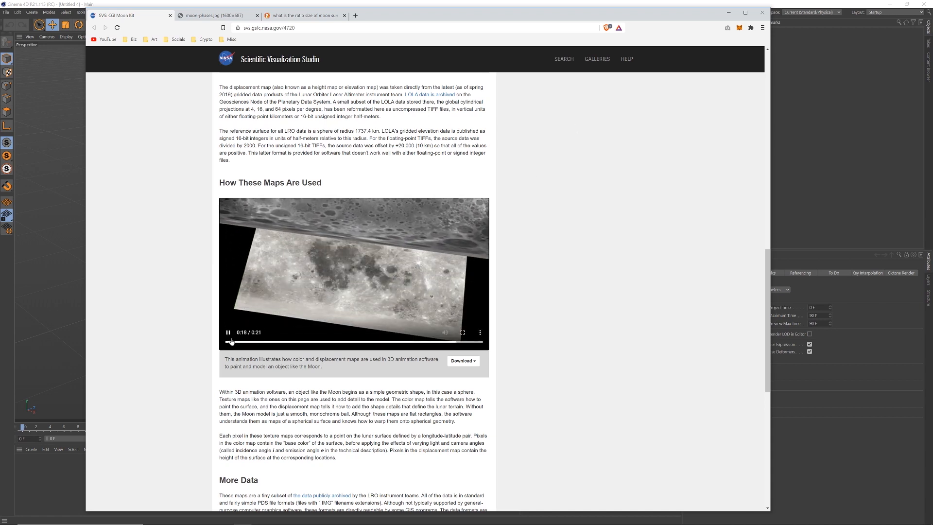
{"action": "left_click", "coordinate": [268, 312]}
{"action": "left_click", "coordinate": [224, 16]}
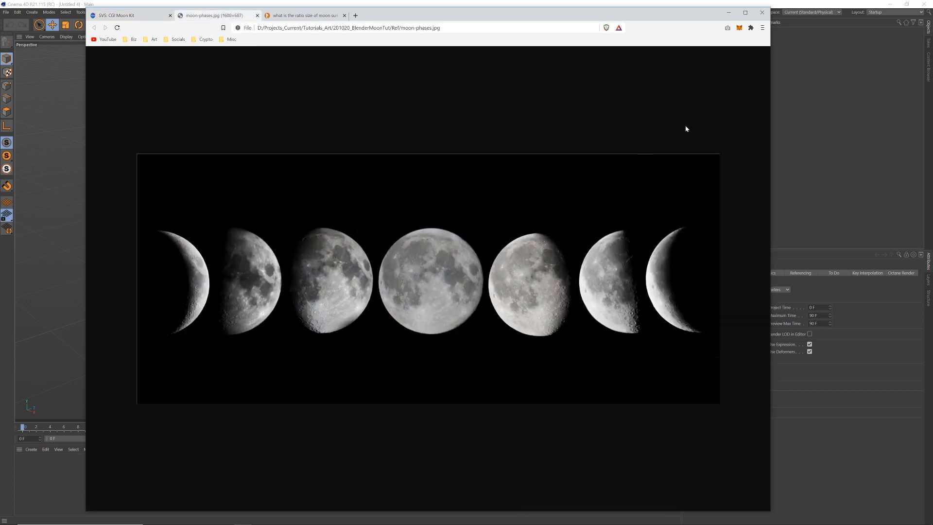
Switch to Cinema 4D and save the empty project under the name Moon_Scene
{"action": "left_click", "coordinate": [817, 143]}
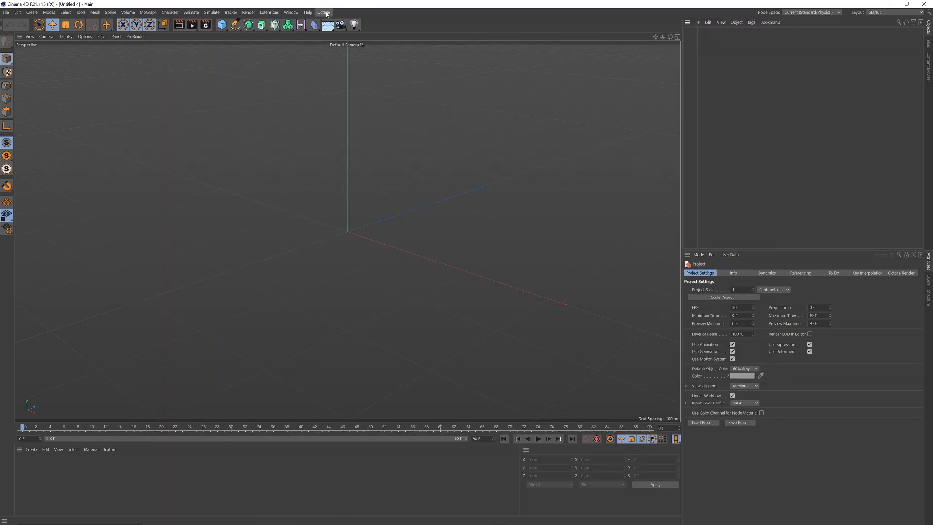
{"action": "left_click", "coordinate": [6, 12]}
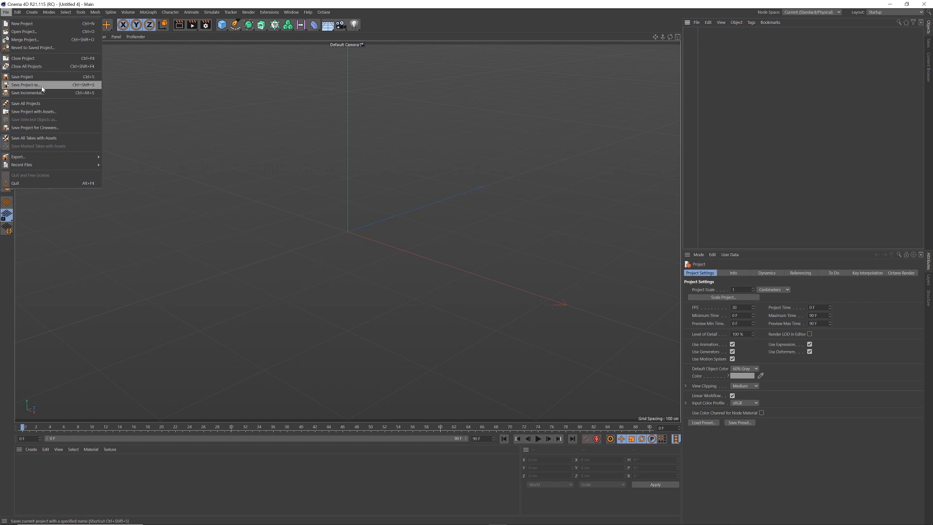
{"action": "left_click", "coordinate": [42, 85]}
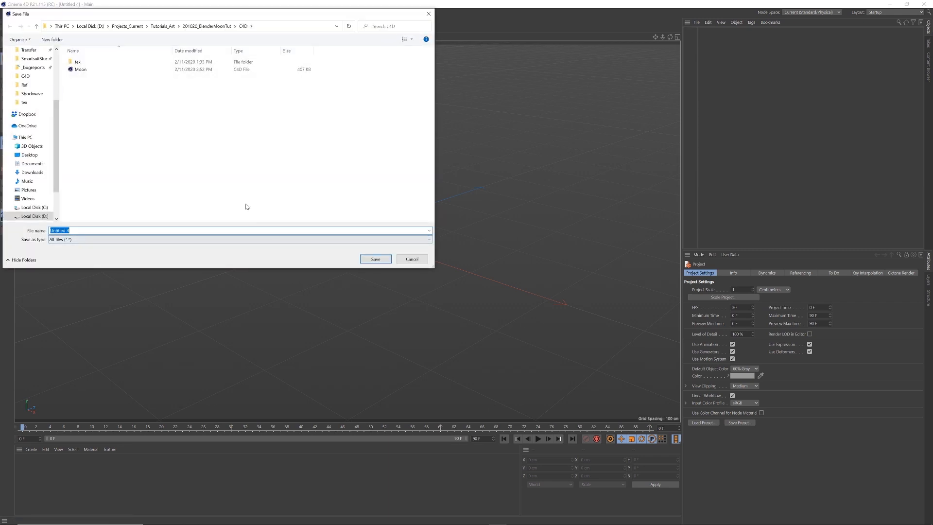
{"action": "type", "text": "Moon_Scene"}
{"action": "key", "text": "Return"}
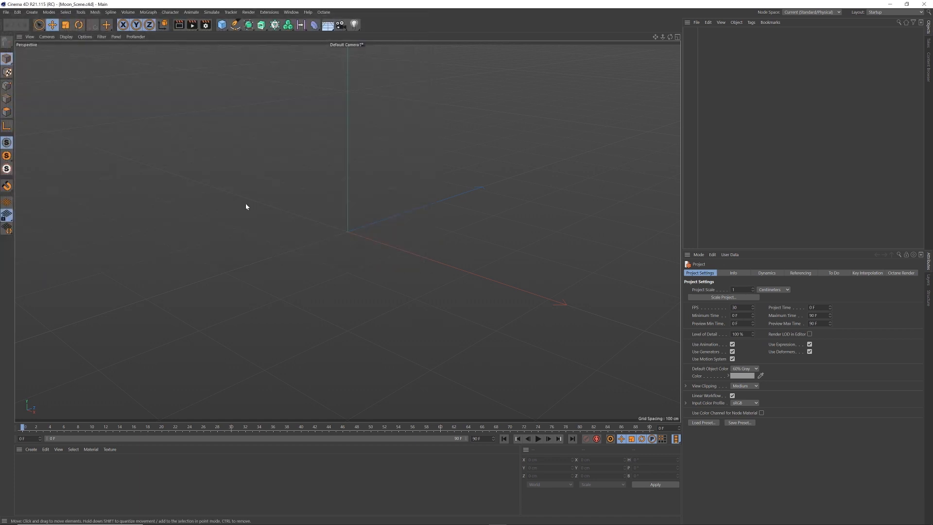
Open the Octane Live Viewer, dock it beside the perspective viewport and start the live render
{"action": "left_click", "coordinate": [326, 25]}
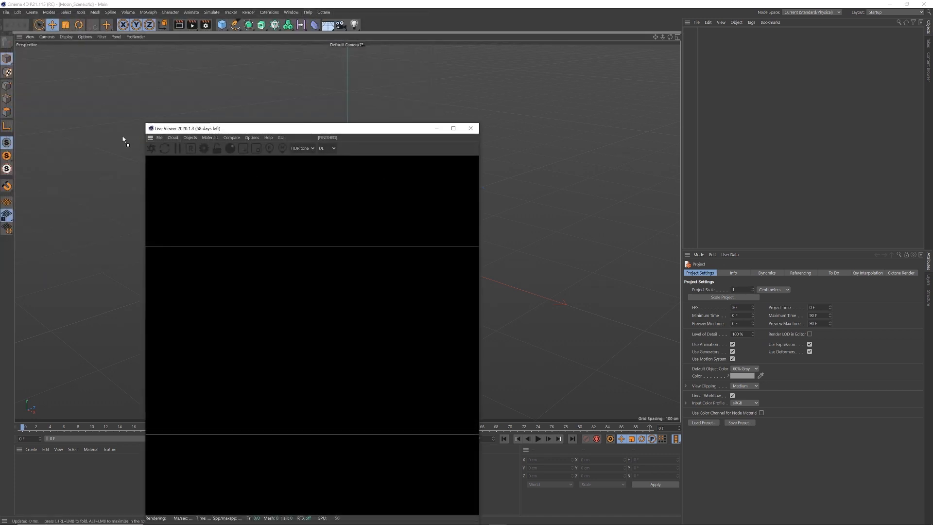
{"action": "left_click_drag", "start_coordinate": [36, 117], "coordinate": [45, 121]}
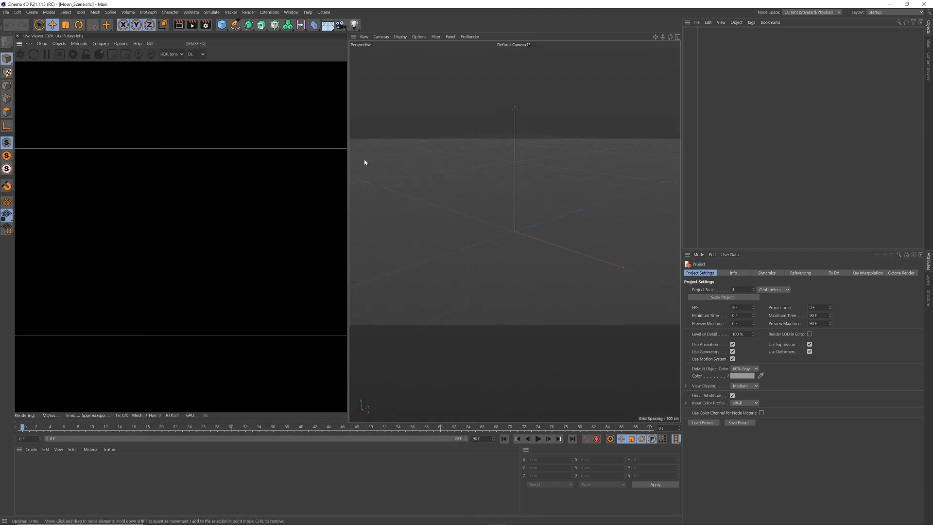
{"action": "left_click", "coordinate": [21, 54]}
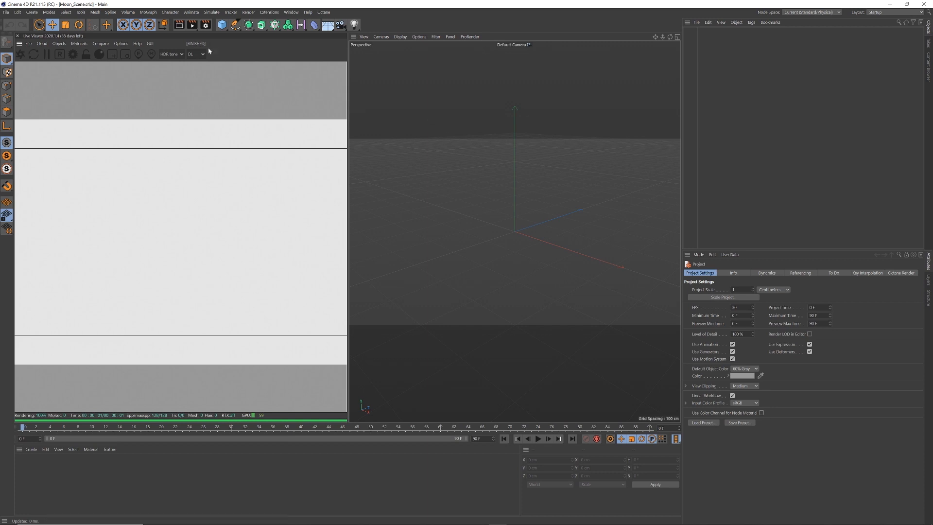
Add a sphere primitive and set its segments to 128
{"action": "left_click", "coordinate": [222, 25]}
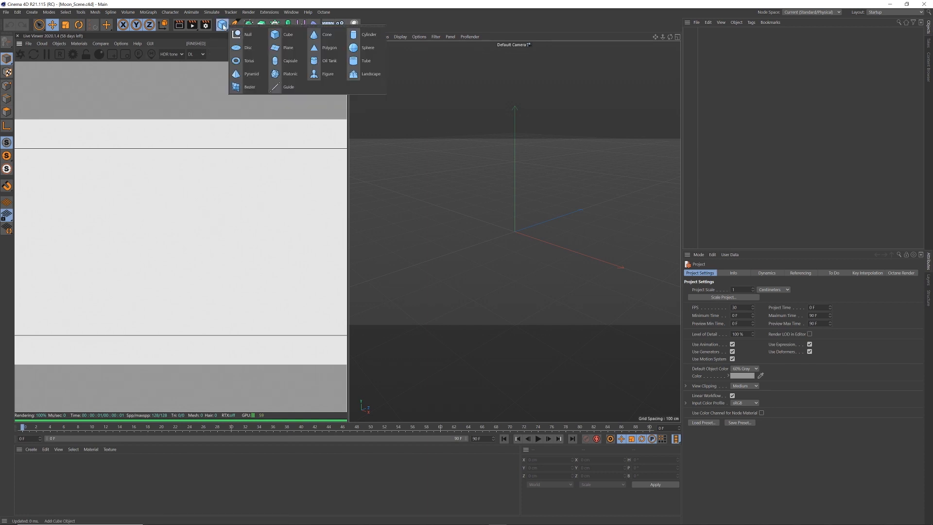
{"action": "left_click", "coordinate": [362, 48]}
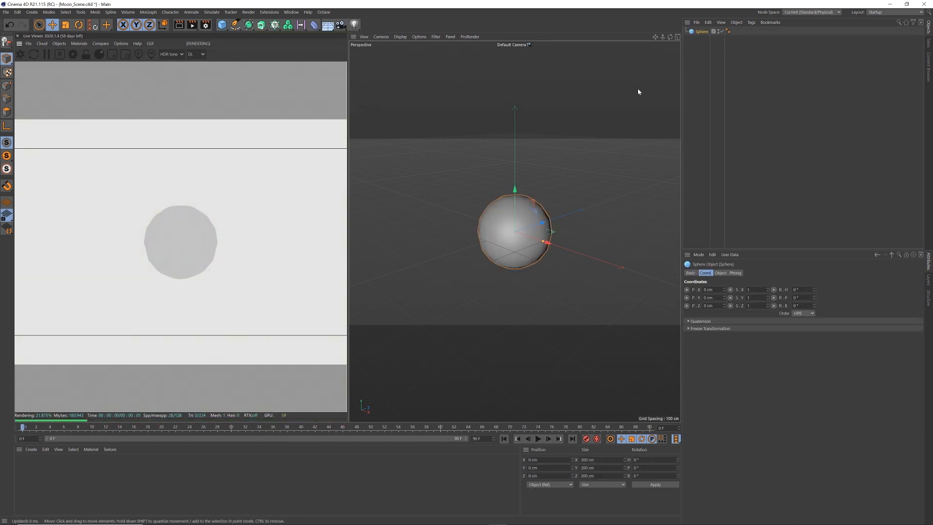
{"action": "left_click", "coordinate": [720, 273]}
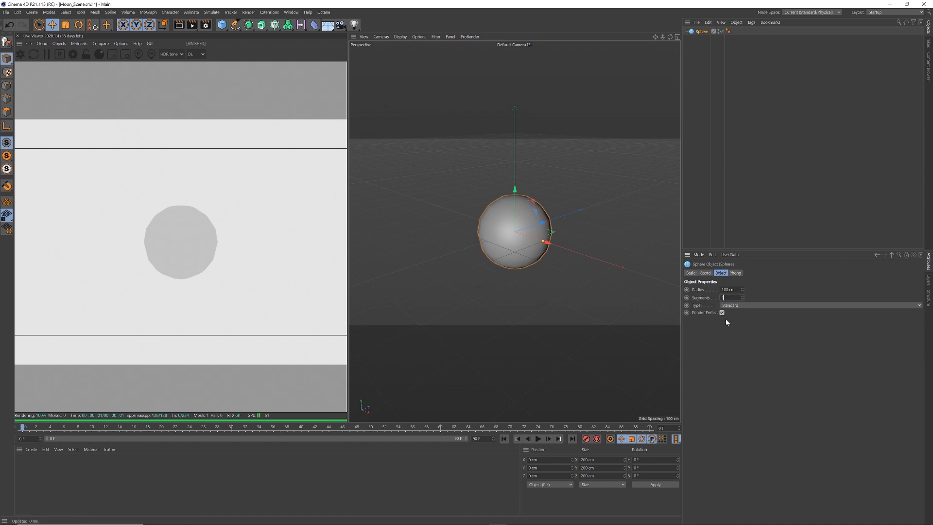
{"action": "type", "text": "128"}
{"action": "key", "text": "Return"}
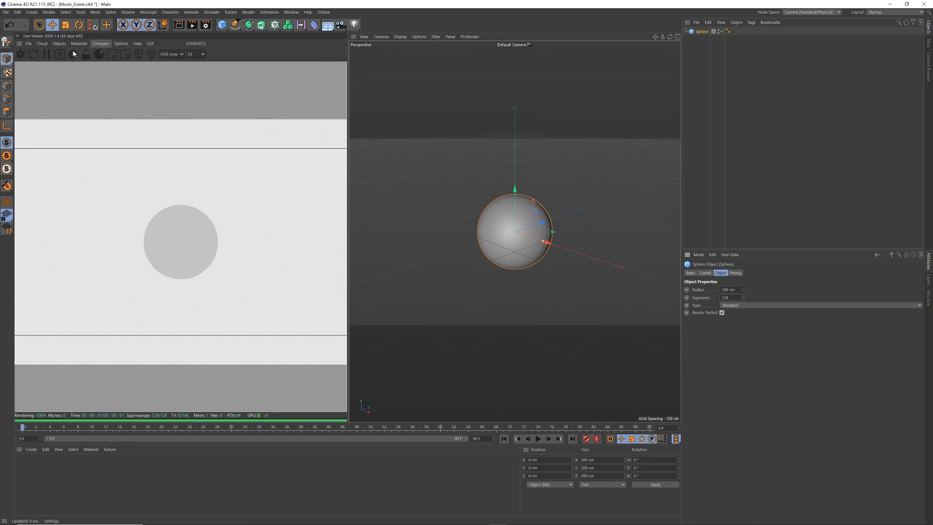
Add an Octane area light and an Octane camera to the scene
{"action": "left_click", "coordinate": [59, 44]}
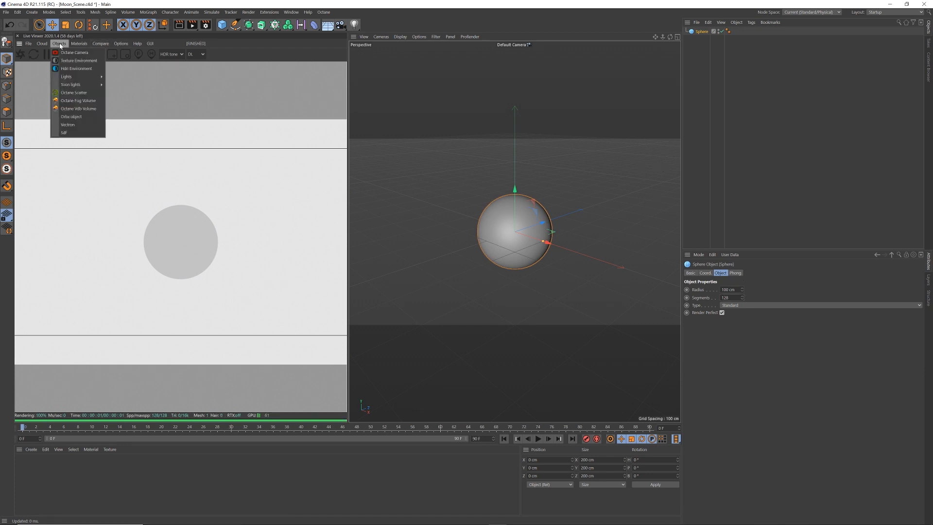
{"action": "mouse_move", "coordinate": [71, 79]}
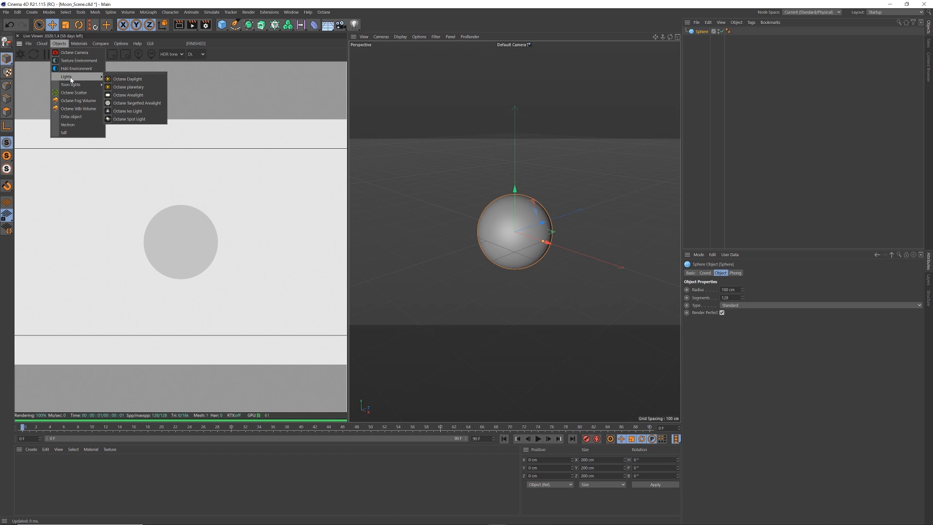
{"action": "left_click", "coordinate": [128, 95]}
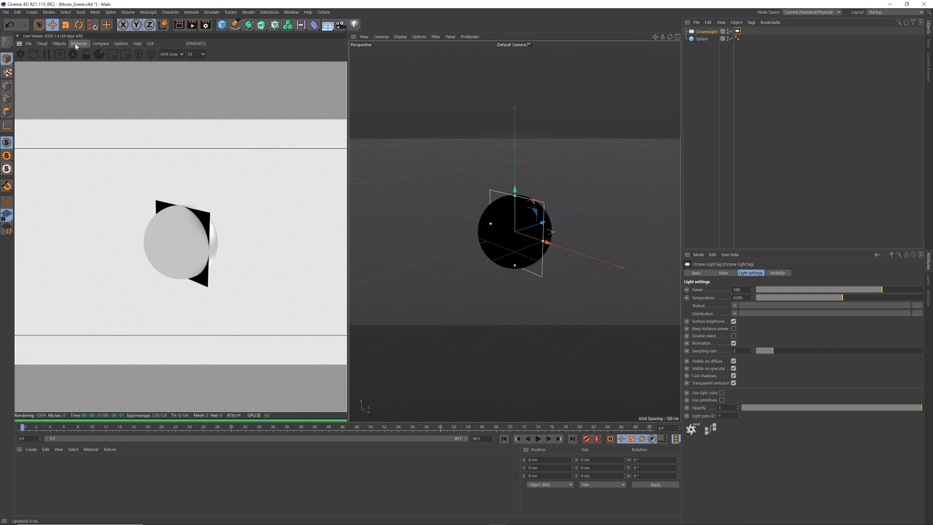
{"action": "left_click", "coordinate": [59, 43]}
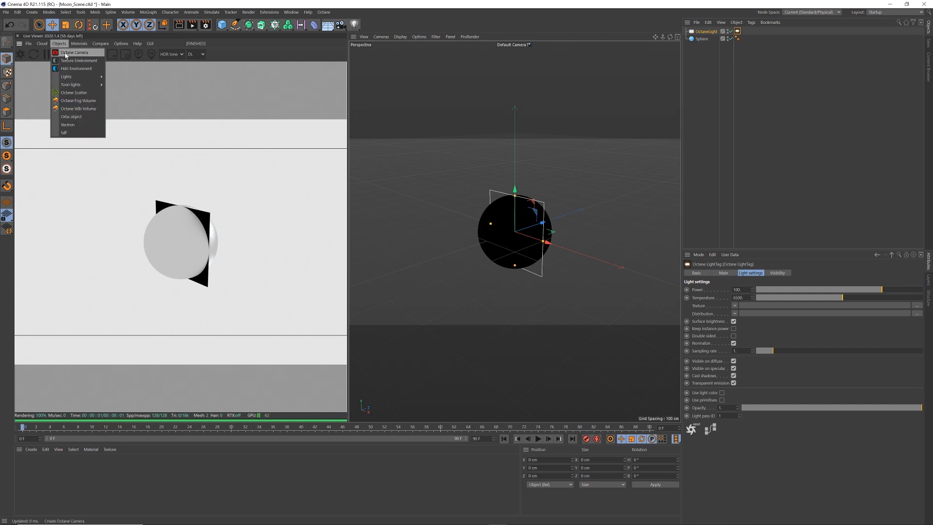
{"action": "left_click", "coordinate": [66, 53]}
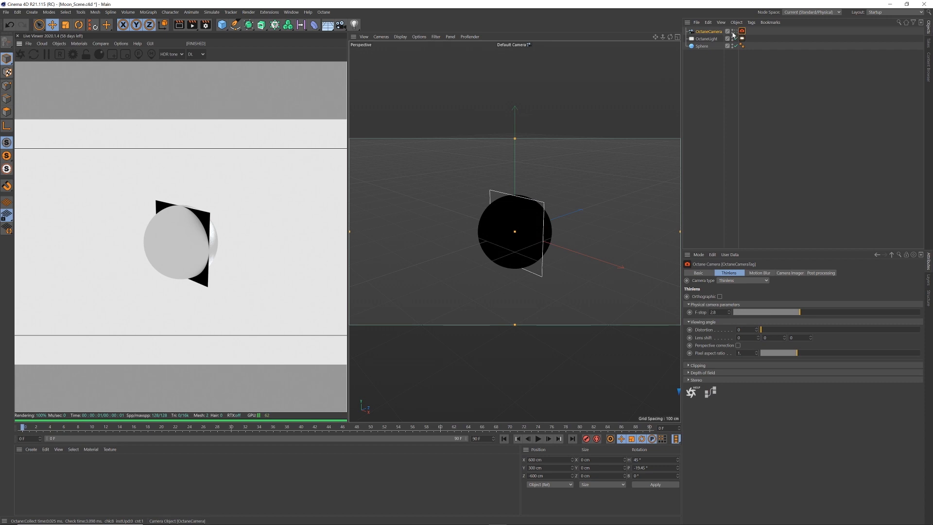
Move the Octane area light along its Z axis to about -297 cm, clear of the sphere
{"action": "left_click", "coordinate": [706, 38]}
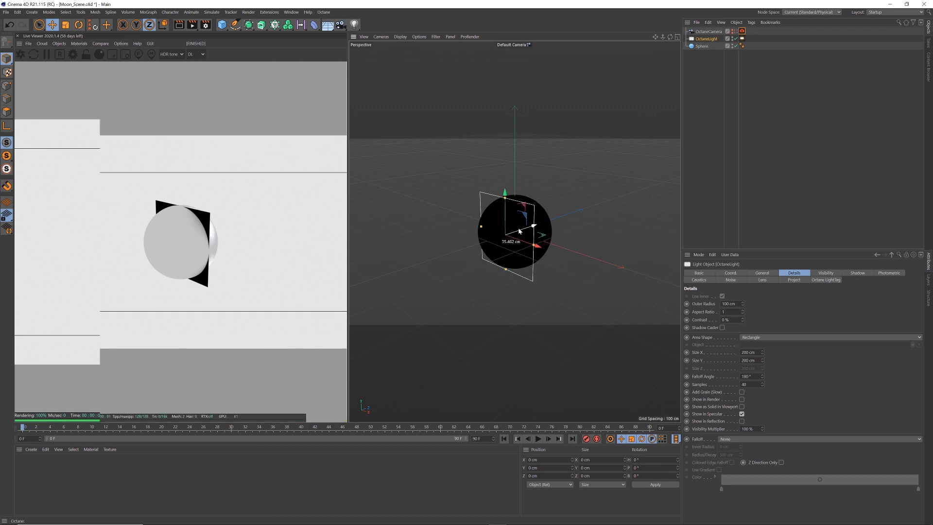
{"action": "left_click_drag", "start_coordinate": [519, 231], "coordinate": [447, 249]}
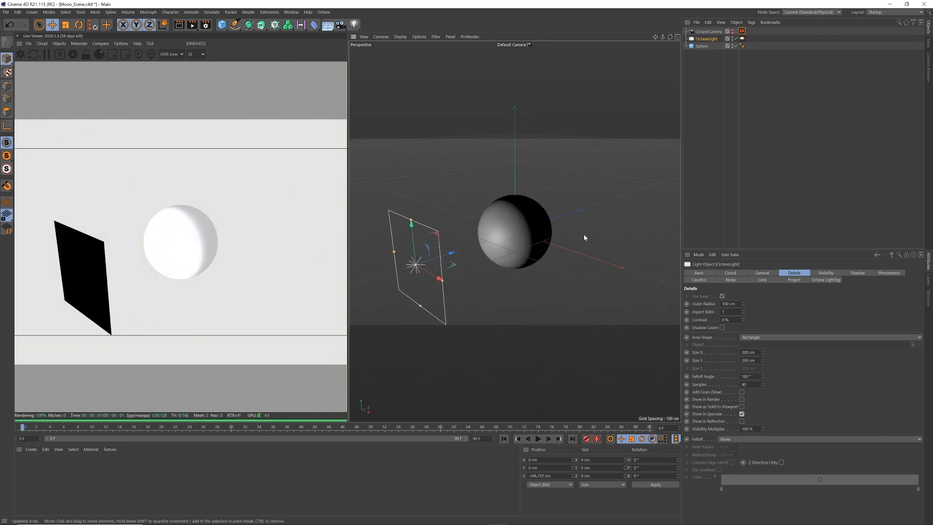
{"action": "left_click_drag", "start_coordinate": [584, 238], "coordinate": [527, 219], "text": "alt"}
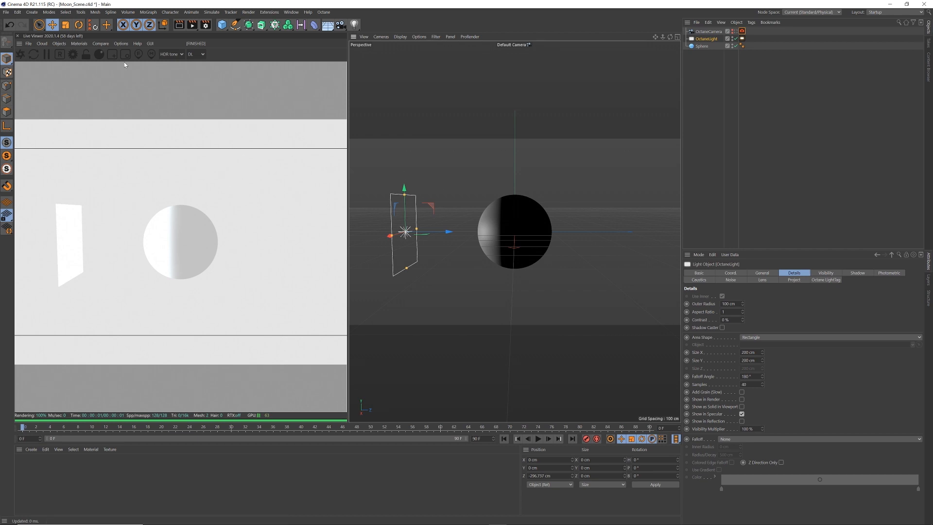
Set Octane's default environment color to black and restart the live render
{"action": "left_click", "coordinate": [74, 55]}
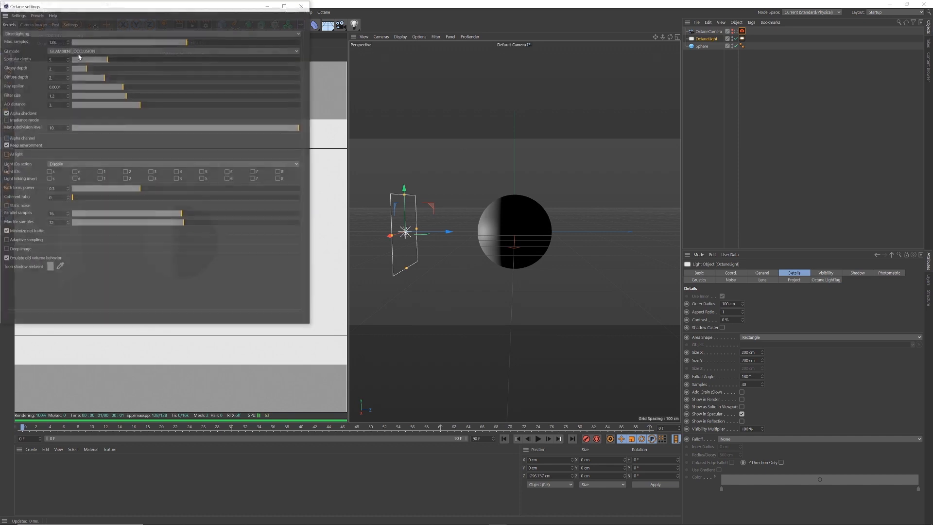
{"action": "left_click_drag", "start_coordinate": [129, 8], "coordinate": [346, 76]}
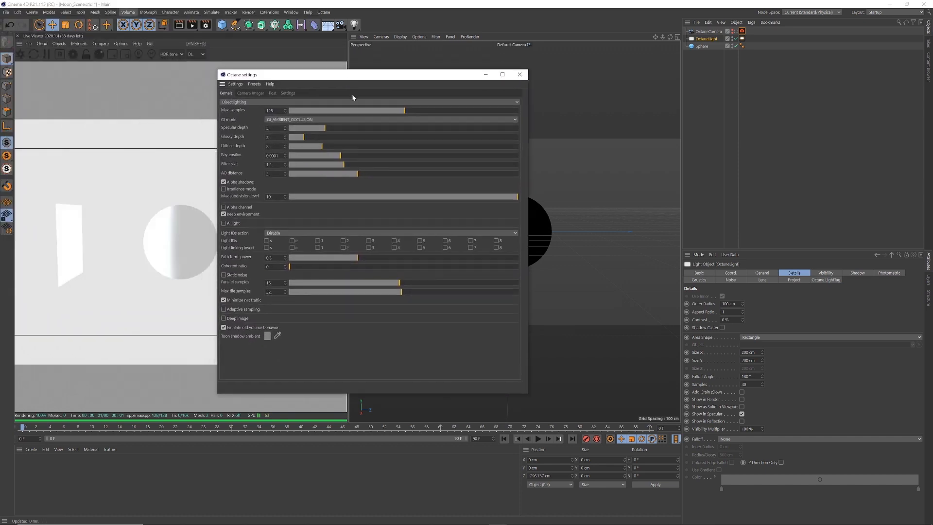
{"action": "left_click", "coordinate": [288, 93]}
{"action": "left_click", "coordinate": [302, 103]}
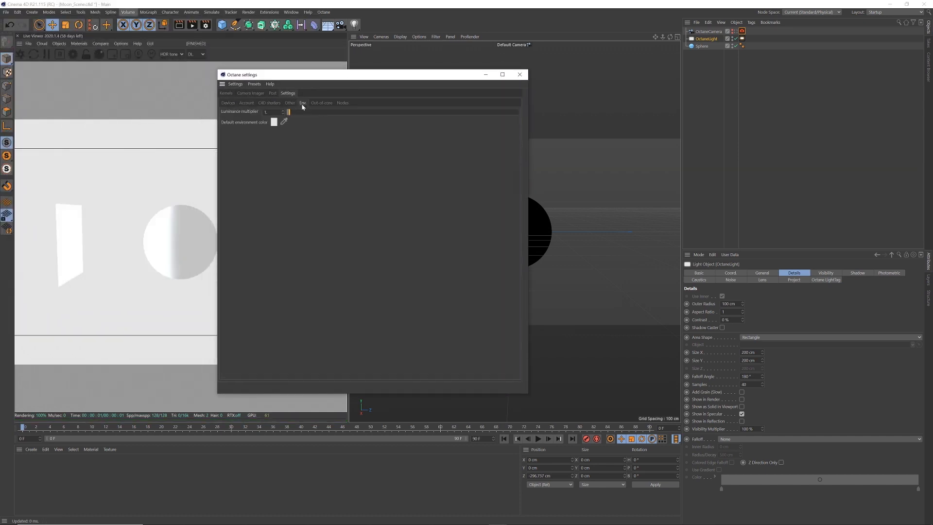
{"action": "left_click", "coordinate": [274, 121]}
{"action": "left_click_drag", "start_coordinate": [264, 136], "coordinate": [232, 135]}
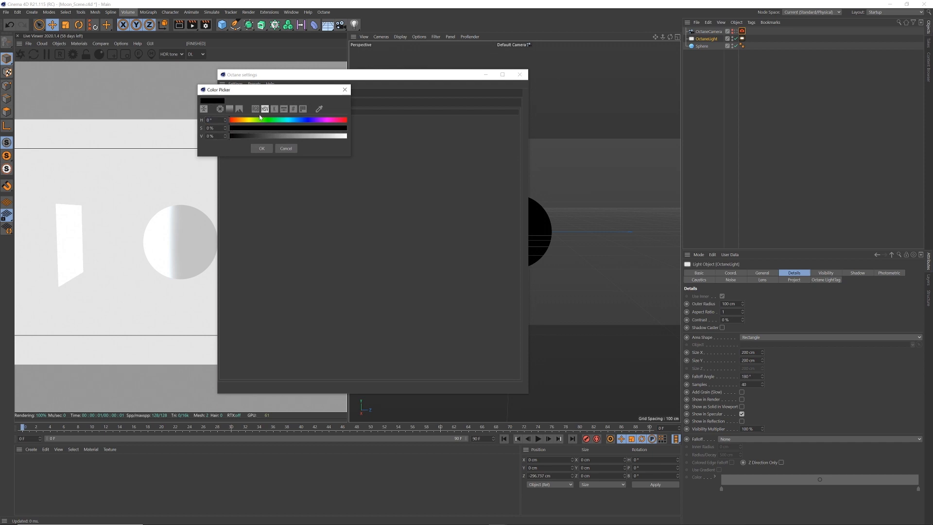
{"action": "left_click", "coordinate": [262, 148]}
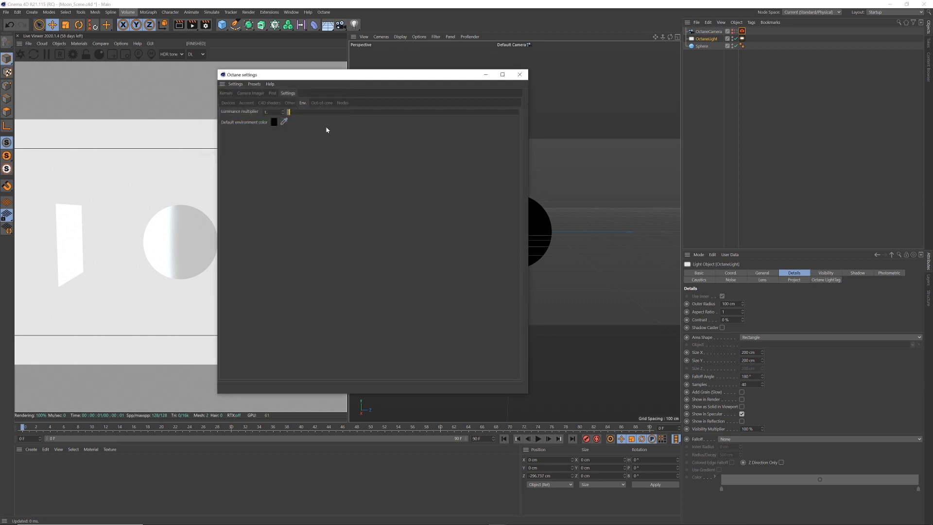
{"action": "left_click", "coordinate": [519, 75]}
{"action": "left_click", "coordinate": [21, 56]}
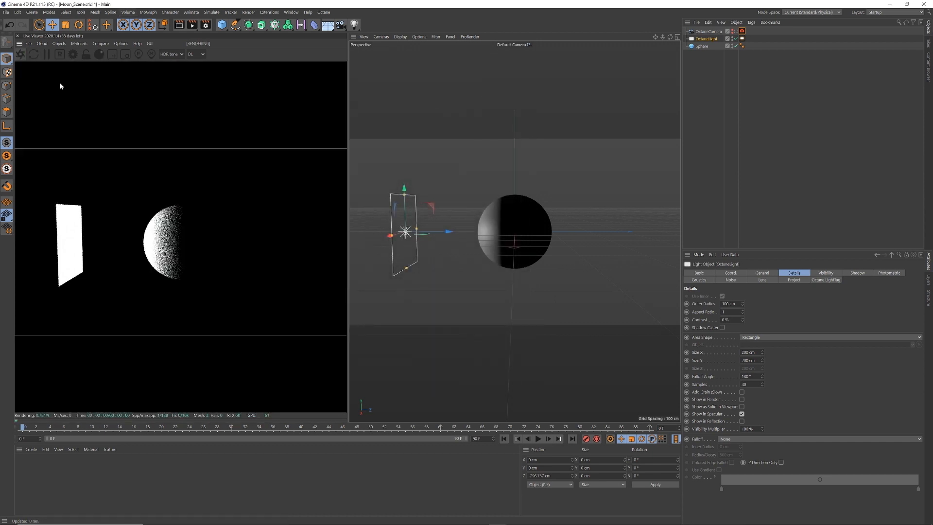
Turn off camera visibility in the Octane light's light tag
{"action": "left_click", "coordinate": [706, 40]}
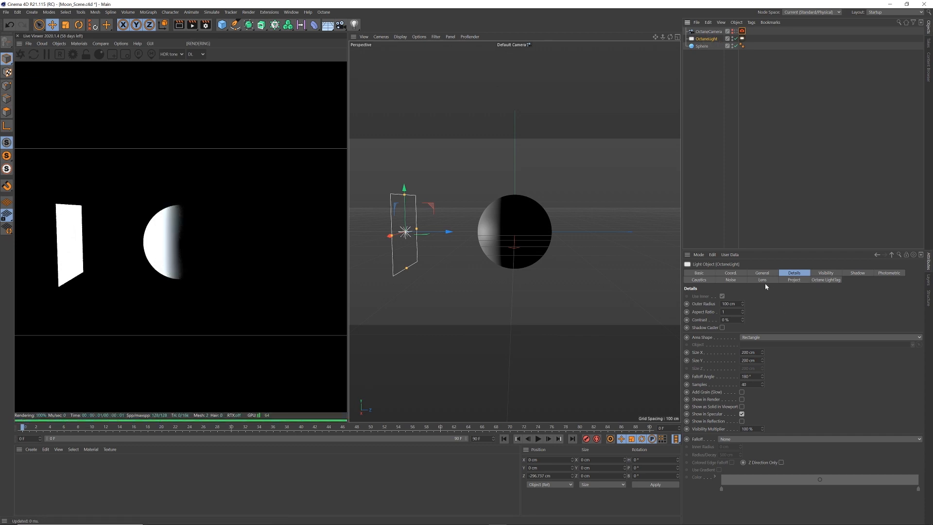
{"action": "left_click", "coordinate": [825, 274]}
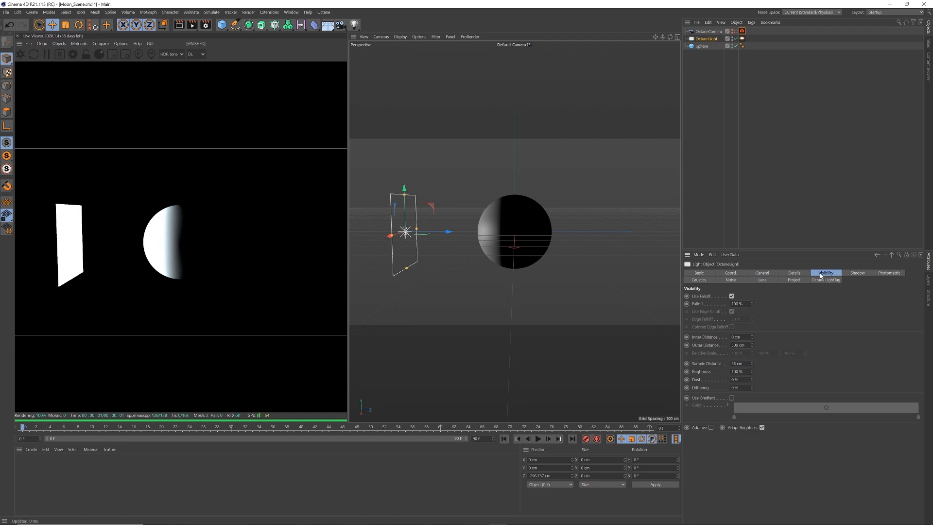
{"action": "left_click", "coordinate": [742, 39]}
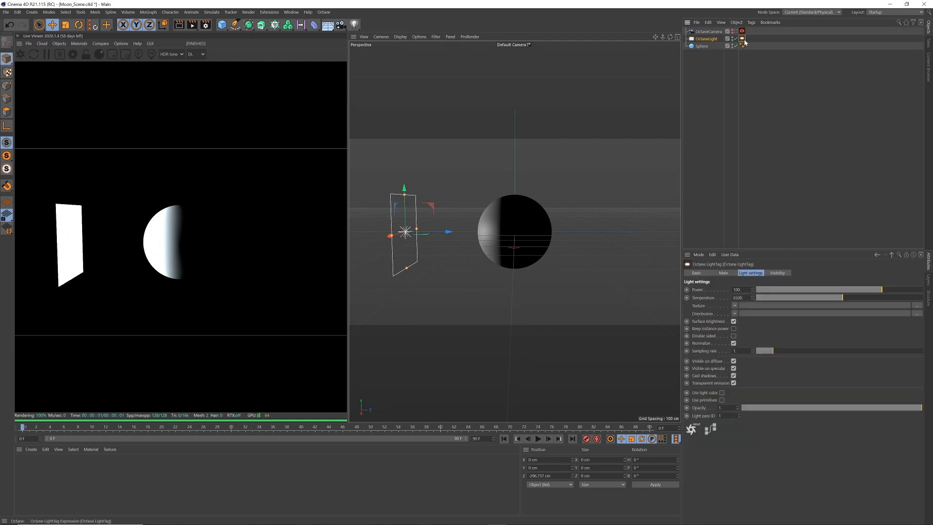
{"action": "left_click", "coordinate": [778, 273]}
{"action": "left_click", "coordinate": [725, 289]}
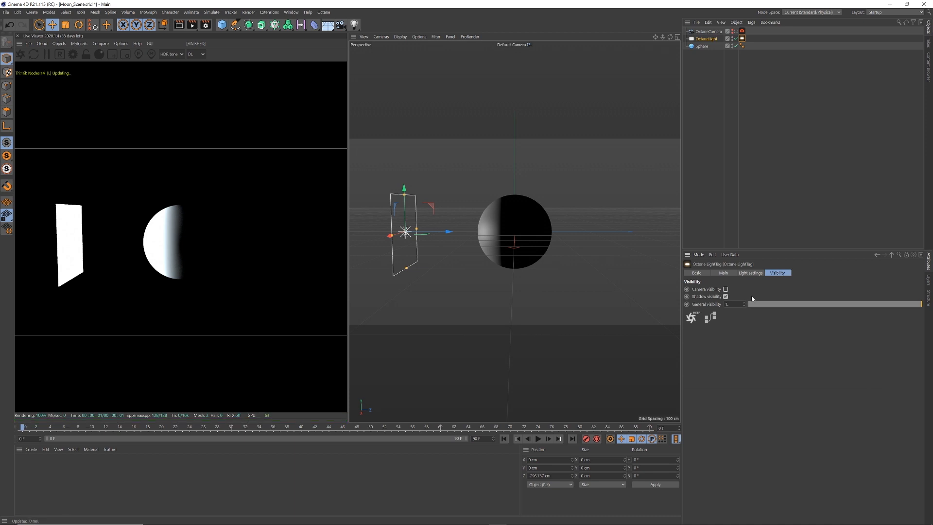
Change the Octane light's area shape to Disc
{"action": "left_click", "coordinate": [713, 40]}
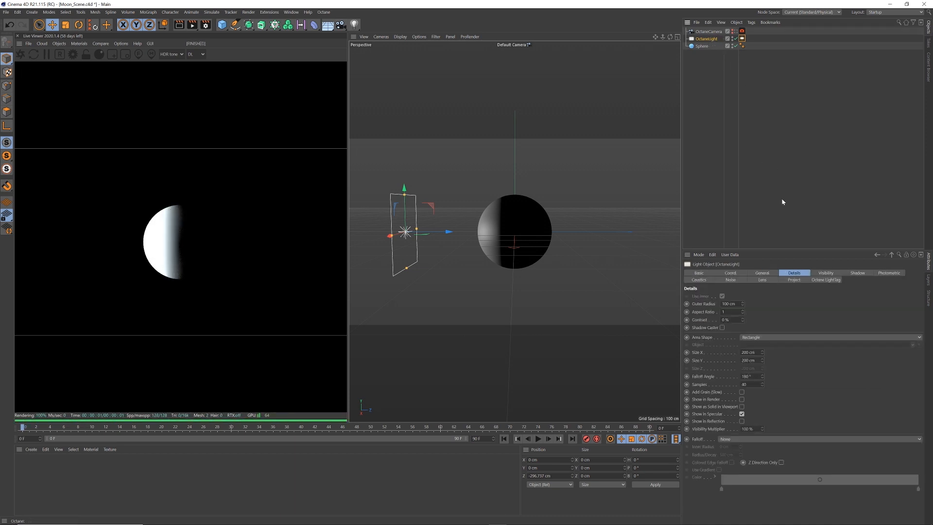
{"action": "left_click", "coordinate": [763, 274]}
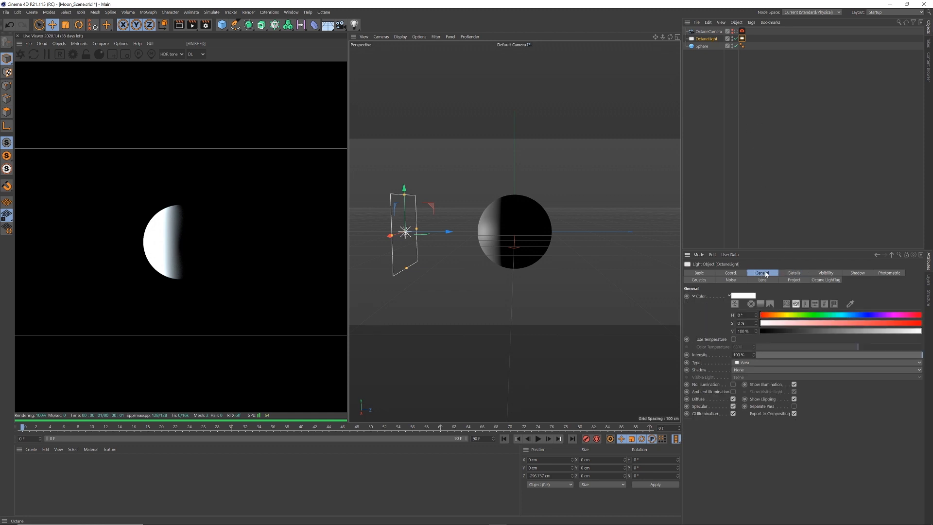
{"action": "left_click", "coordinate": [746, 274]}
{"action": "left_click", "coordinate": [799, 274]}
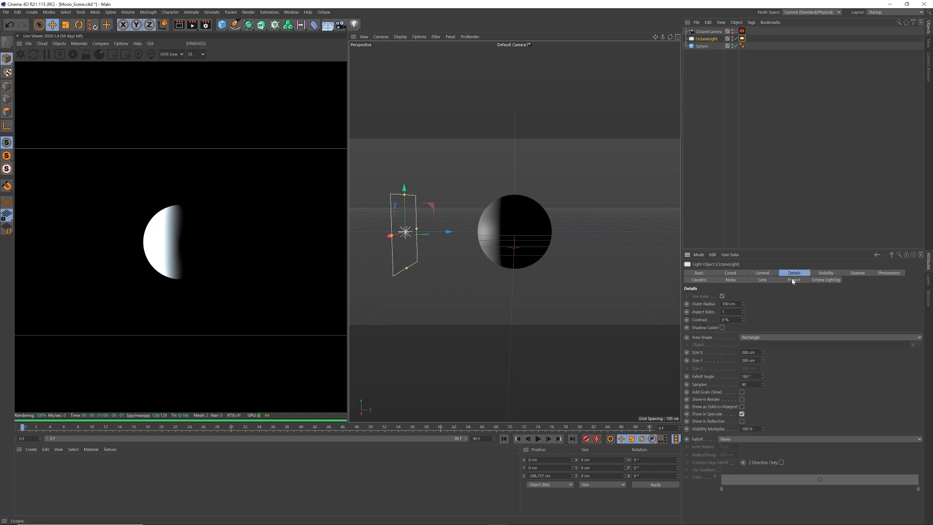
{"action": "left_click", "coordinate": [767, 338]}
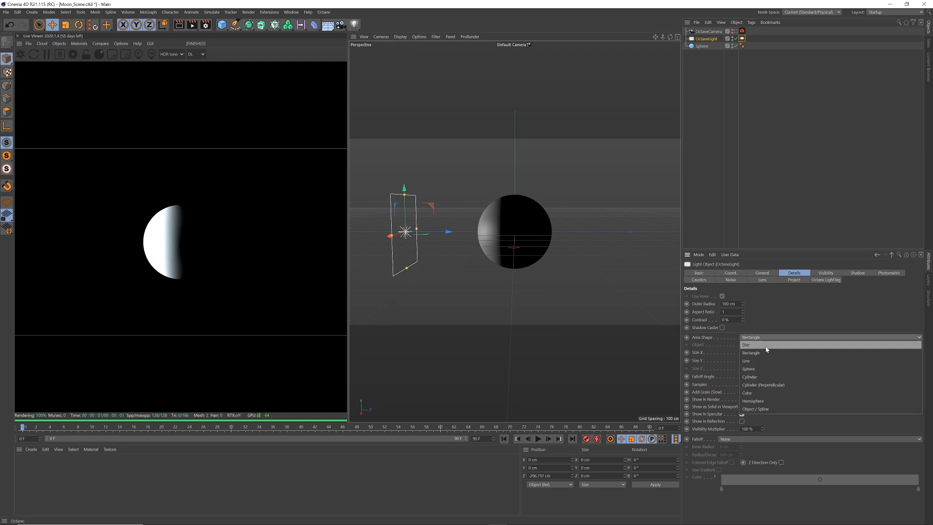
{"action": "left_click", "coordinate": [766, 345]}
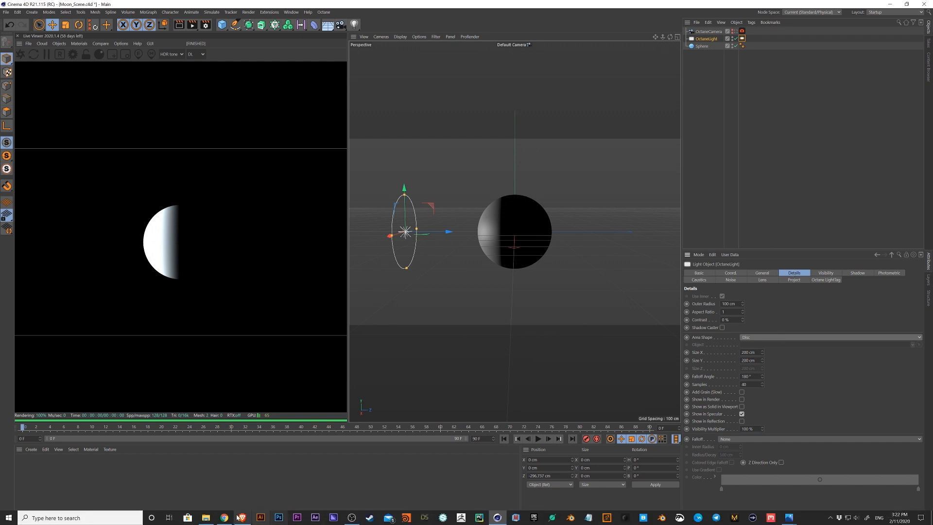
Check the Sun-to-Moon size ratio diagram in the browser, and set the disc light's outer radius to 110 cm
{"action": "left_click", "coordinate": [245, 517]}
{"action": "left_click", "coordinate": [304, 15]}
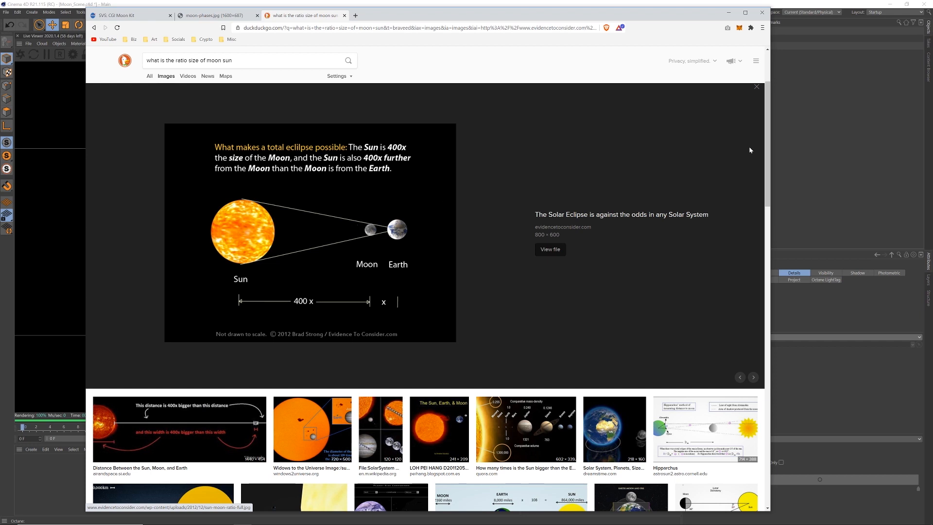
{"action": "left_click", "coordinate": [728, 12]}
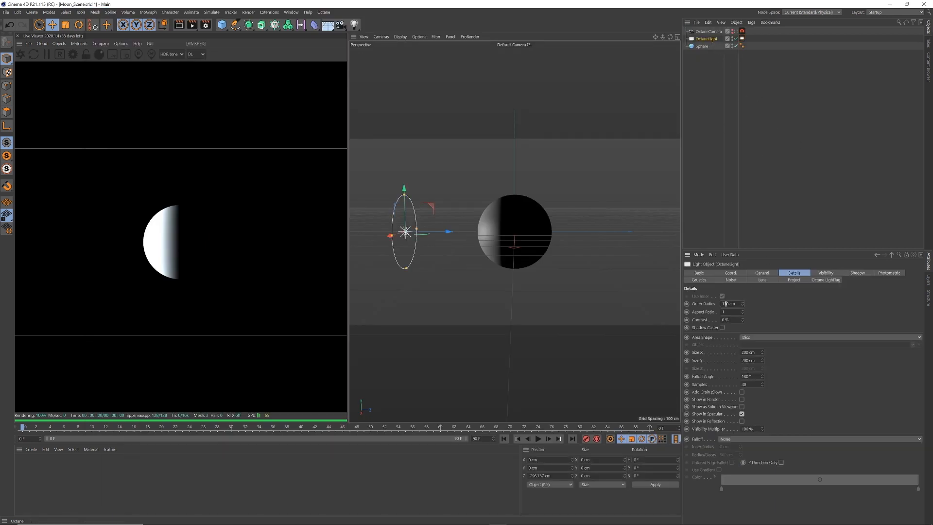
{"action": "key", "text": "Return"}
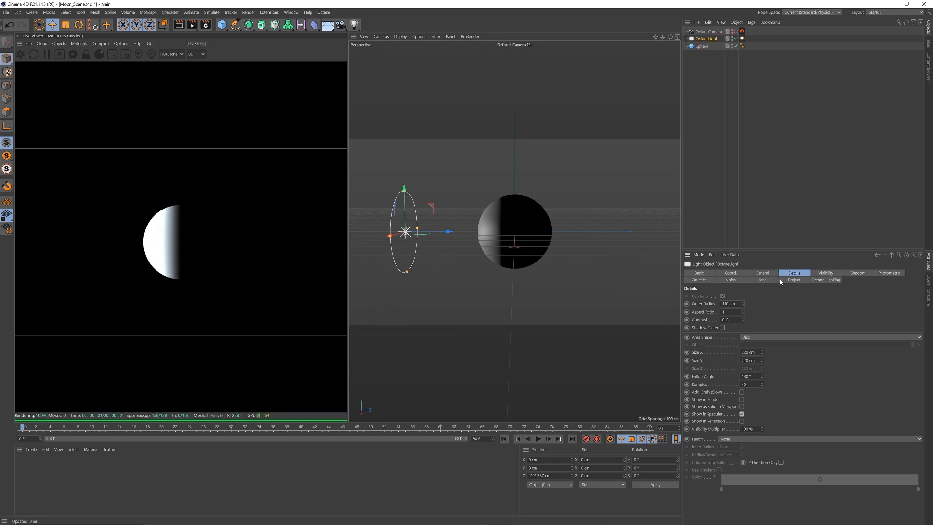
Set the Octane light's Z position to -400 cm and save the scene
{"action": "left_click", "coordinate": [762, 273]}
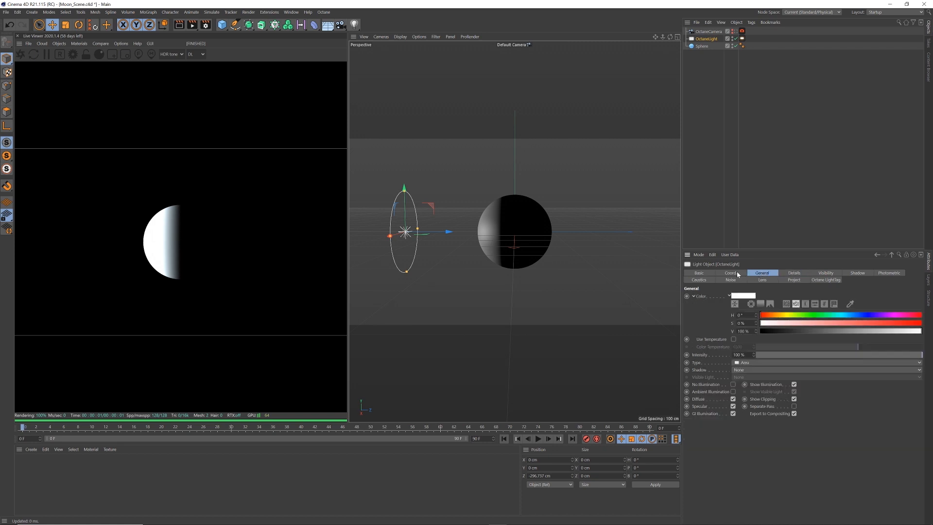
{"action": "left_click", "coordinate": [738, 275]}
{"action": "left_click_drag", "start_coordinate": [721, 312], "coordinate": [687, 315]}
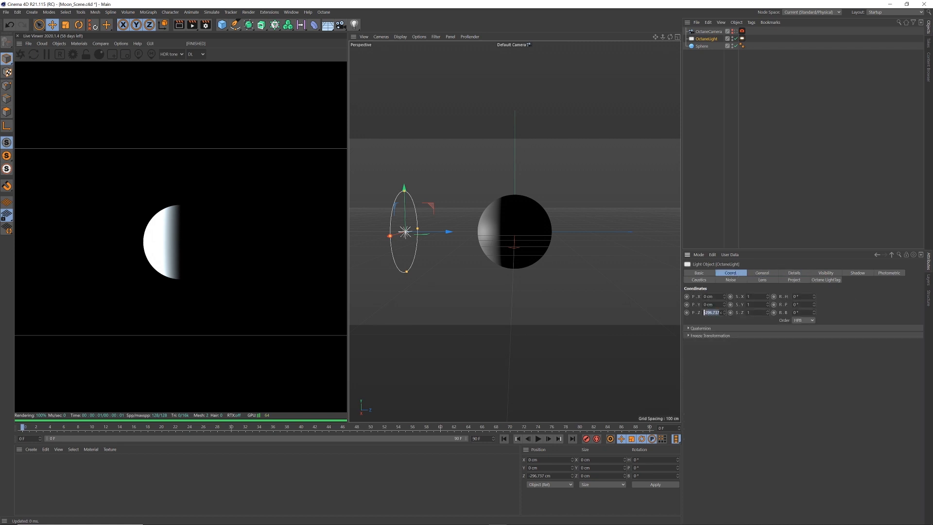
{"action": "type", "text": "-400"}
{"action": "key", "text": "Return"}
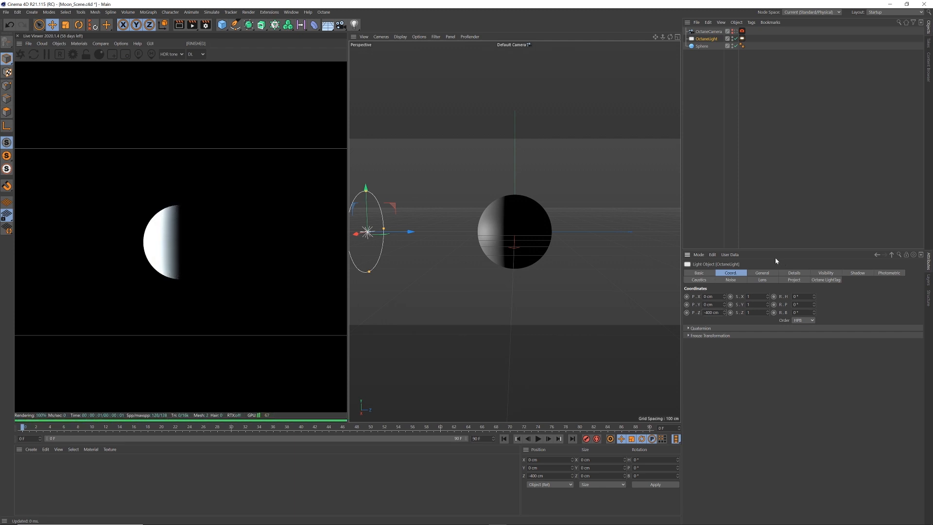
{"action": "left_click_drag", "start_coordinate": [656, 37], "coordinate": [677, 45]}
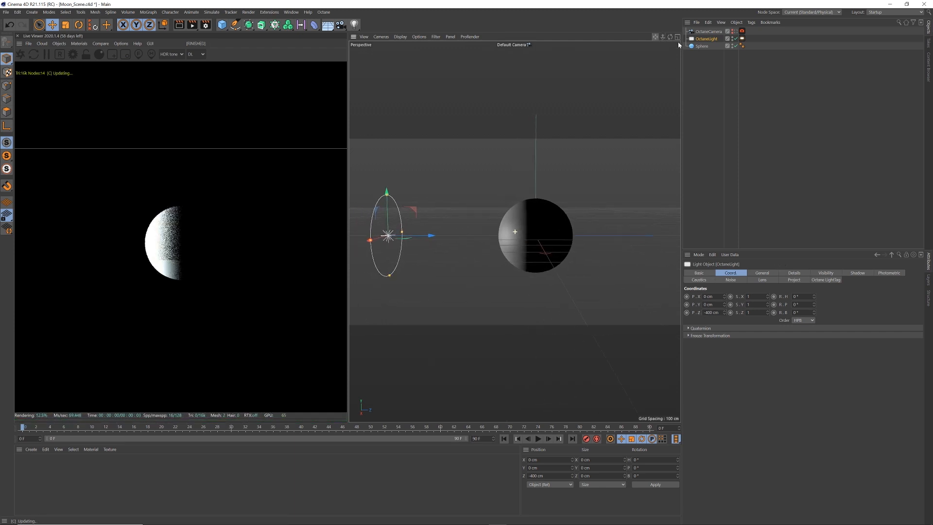
{"action": "key", "text": "ctrl+s"}
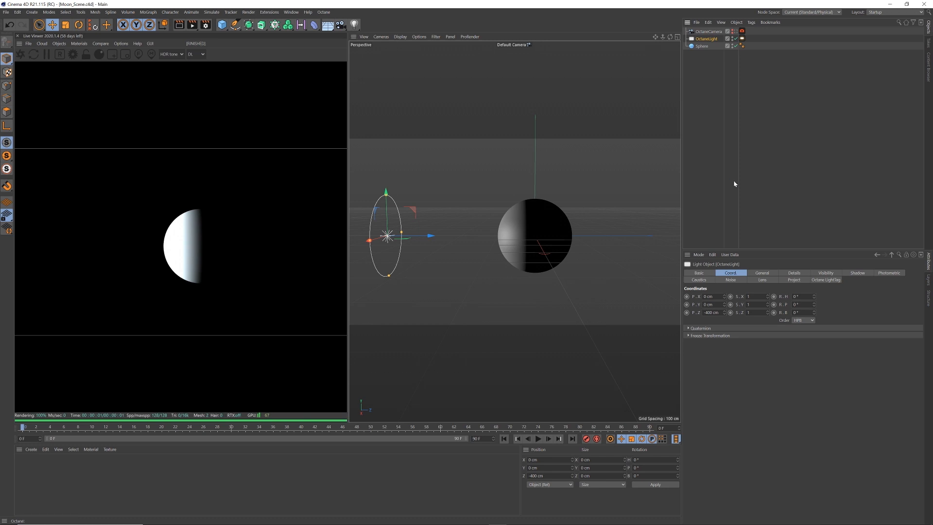
Add a Target tag to the Octane light and rename the sphere to Moon
{"action": "right_click", "coordinate": [709, 41]}
{"action": "mouse_move", "coordinate": [728, 46]}
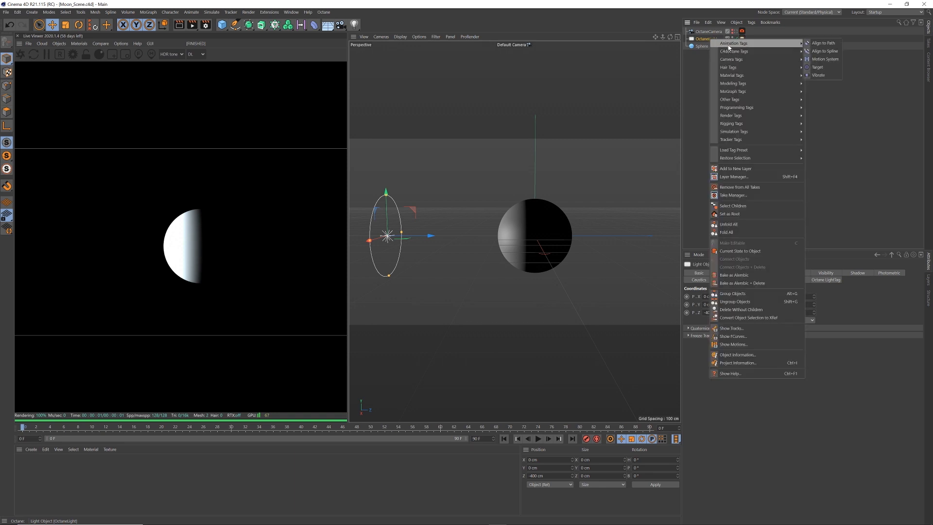
{"action": "left_click", "coordinate": [818, 67]}
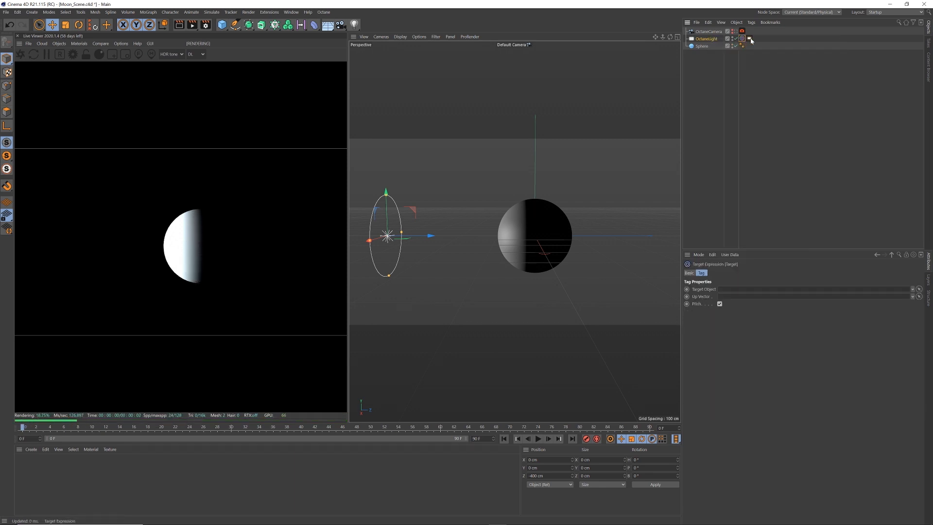
{"action": "double_click", "coordinate": [703, 47]}
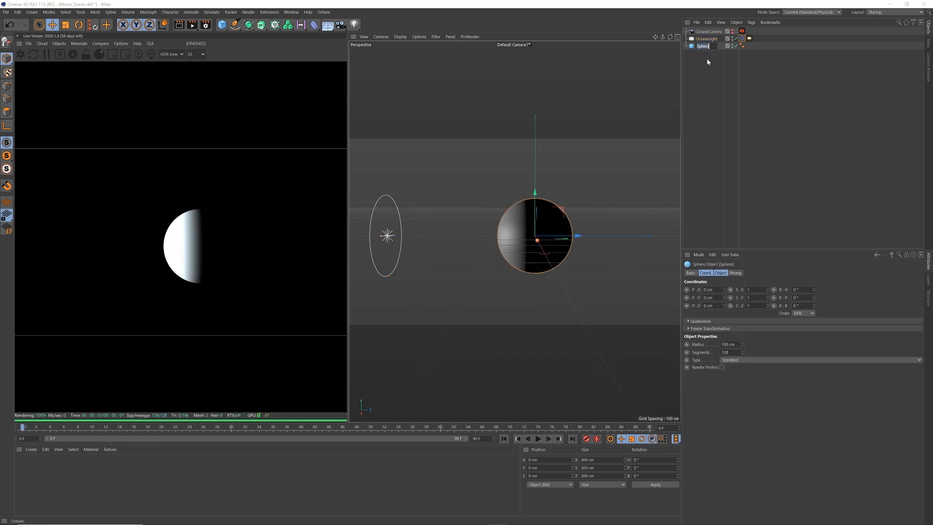
{"action": "key", "text": "Return"}
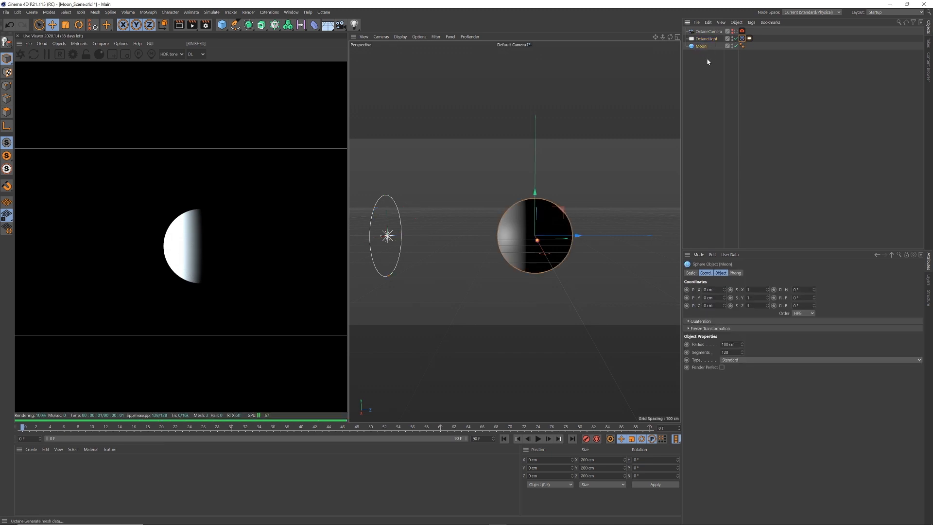
Set Moon as the target object of the light's Target tag, and test the aim with a light move that is undone
{"action": "left_click", "coordinate": [708, 39]}
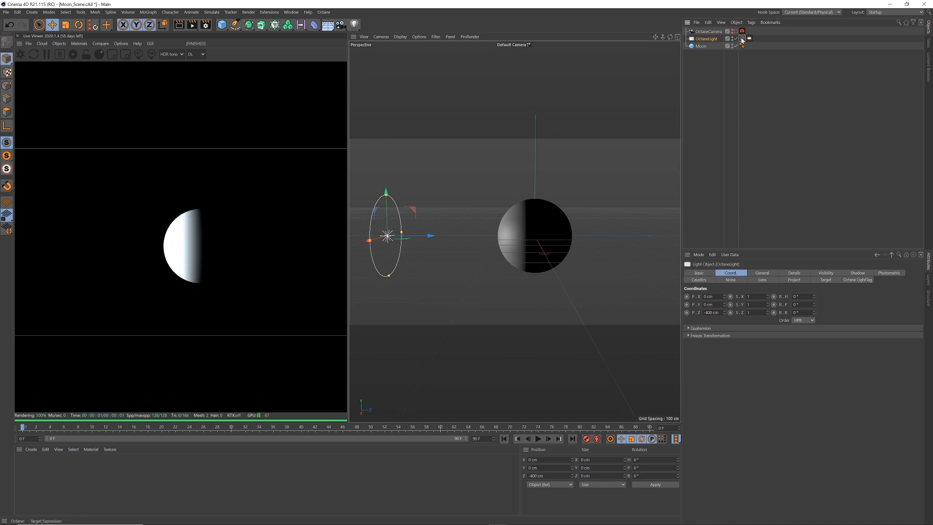
{"action": "left_click", "coordinate": [742, 39]}
{"action": "left_click_drag", "start_coordinate": [704, 51], "coordinate": [729, 289]}
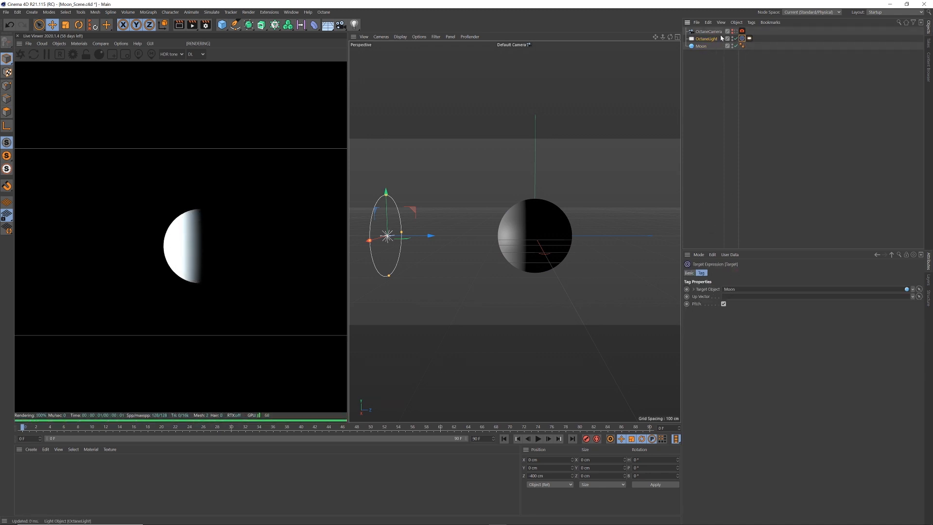
{"action": "left_click_drag", "start_coordinate": [388, 200], "coordinate": [459, 145]}
{"action": "key", "text": "ctrl+z"}
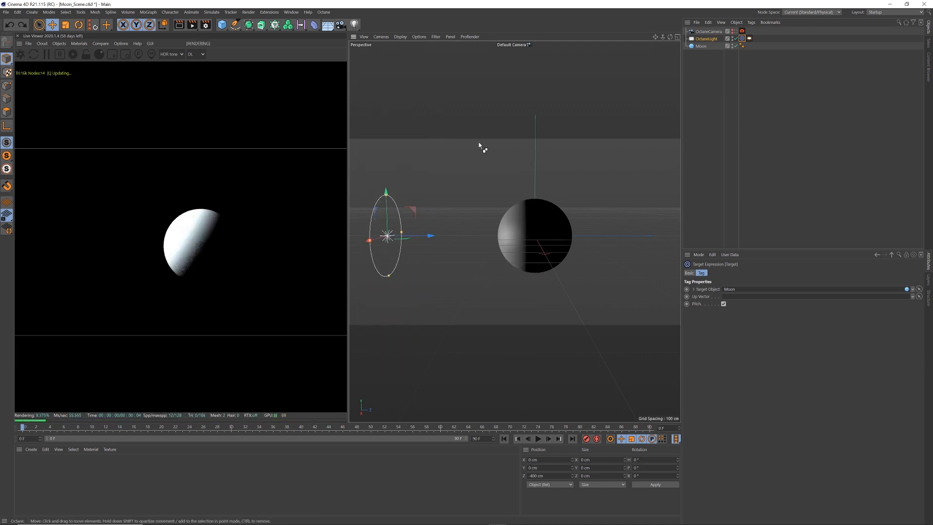
Add a Constraint tag to the Octane light with a clamp targeting Moon at a distance of 400 cm
{"action": "right_click", "coordinate": [710, 38]}
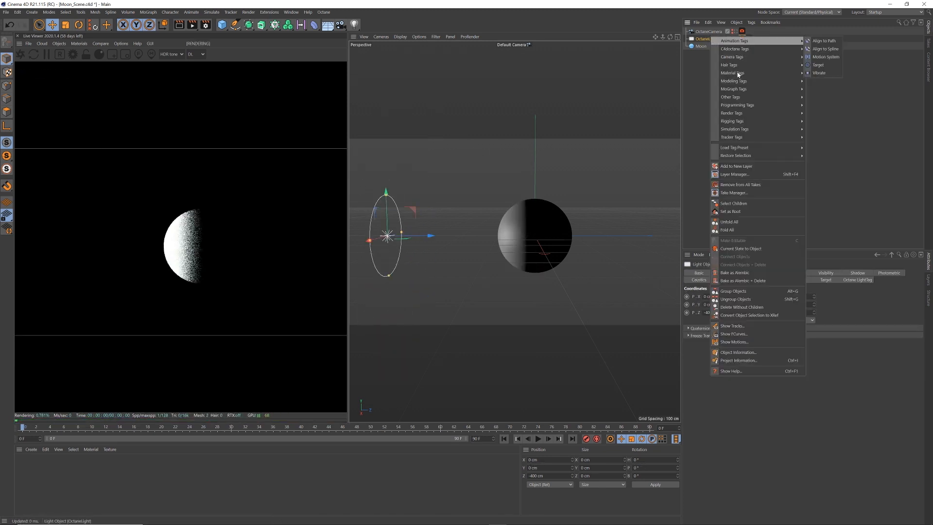
{"action": "mouse_move", "coordinate": [750, 124]}
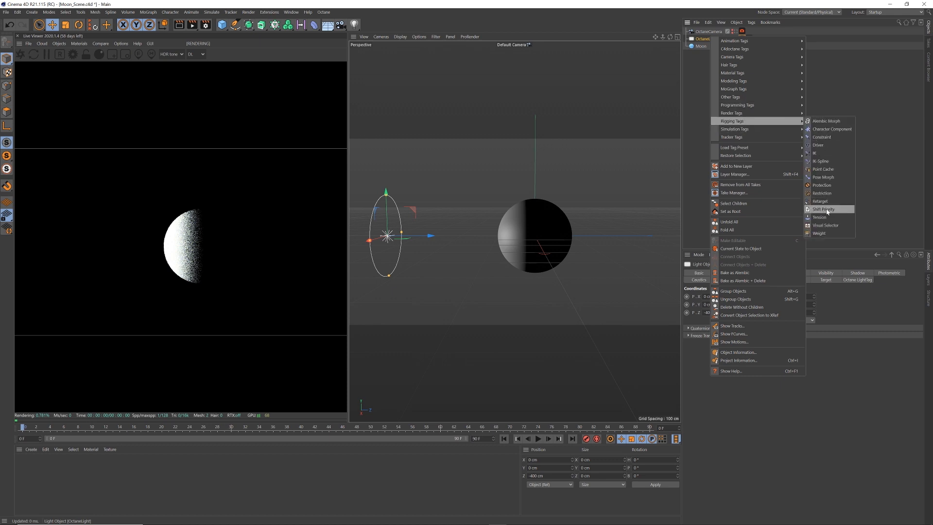
{"action": "left_click", "coordinate": [821, 137]}
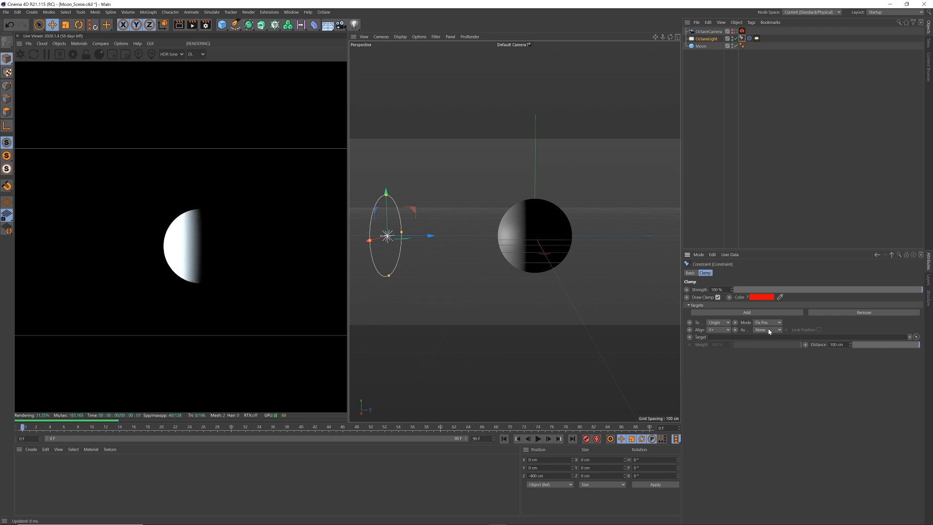
{"action": "left_click_drag", "start_coordinate": [701, 46], "coordinate": [736, 337]}
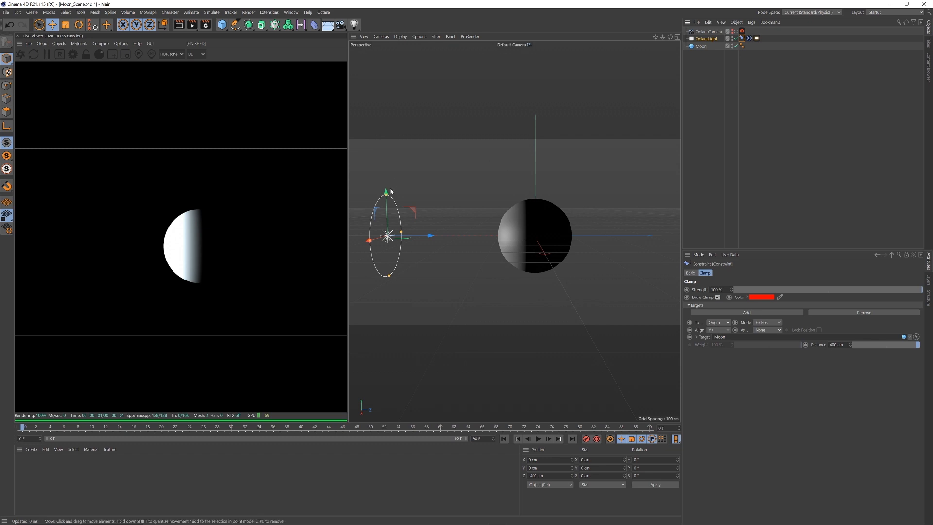
Test the clamp by moving the light around the Moon, undo the move and clear the selection
{"action": "left_click_drag", "start_coordinate": [388, 211], "coordinate": [480, 108]}
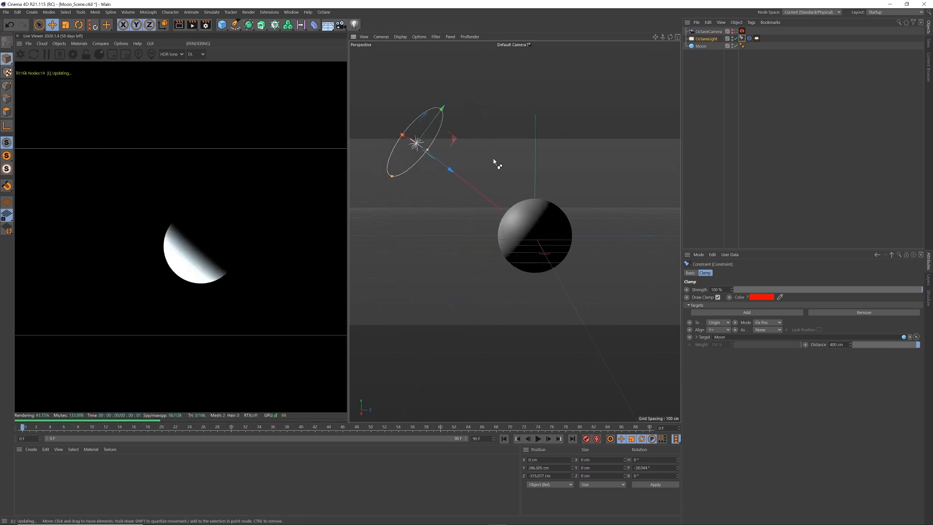
{"action": "key", "text": "ctrl+z"}
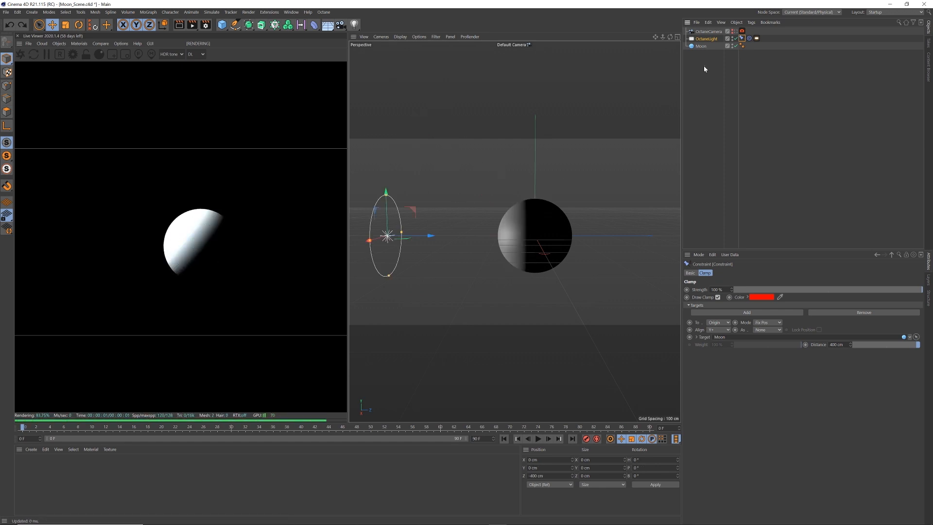
{"action": "left_click", "coordinate": [703, 66]}
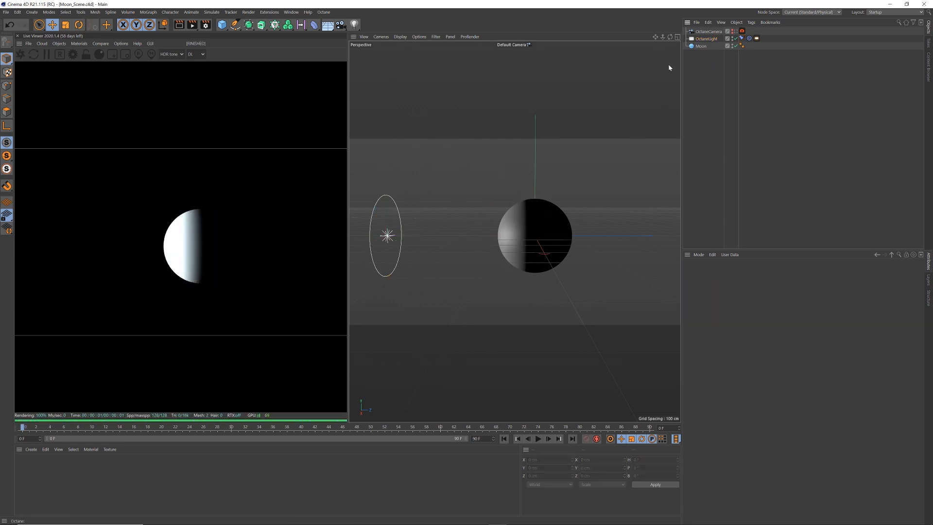
{"action": "left_click", "coordinate": [724, 56]}
Create an Octane Diffuse material and apply it to the Moon sphere
{"action": "left_click", "coordinate": [78, 43]}
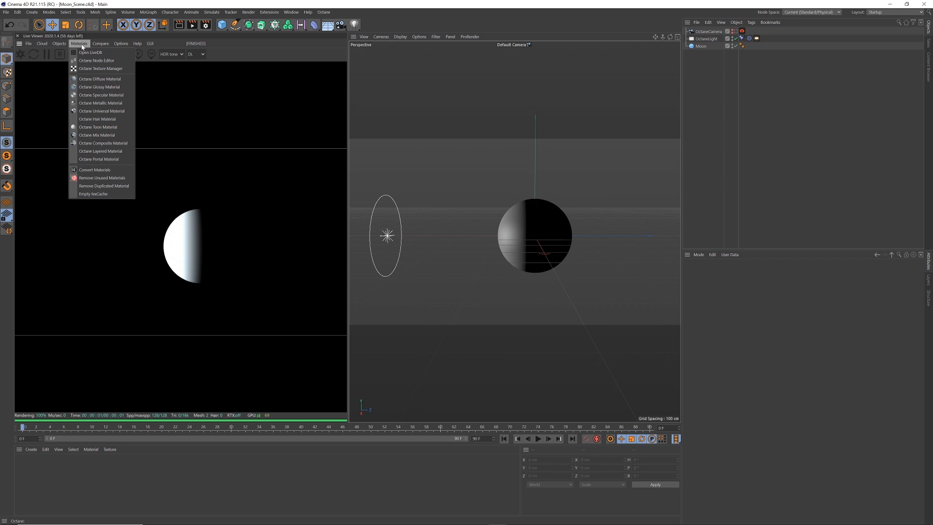
{"action": "left_click", "coordinate": [99, 81]}
{"action": "left_click_drag", "start_coordinate": [29, 459], "coordinate": [562, 240]}
Open the Moon's diffuse material for editing and assign an Octane ImageTexture shader to its Diffuse texture
{"action": "double_click", "coordinate": [26, 465]}
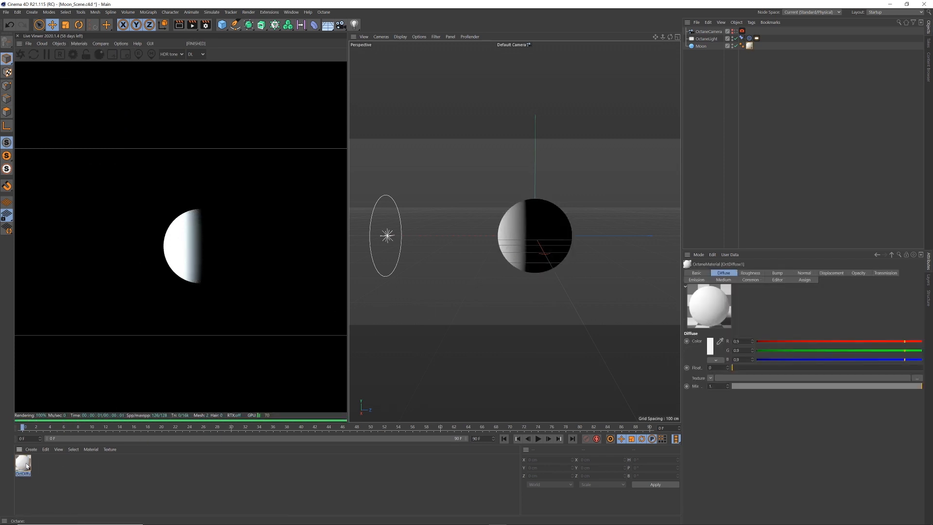
{"action": "left_click_drag", "start_coordinate": [235, 51], "coordinate": [734, 212]}
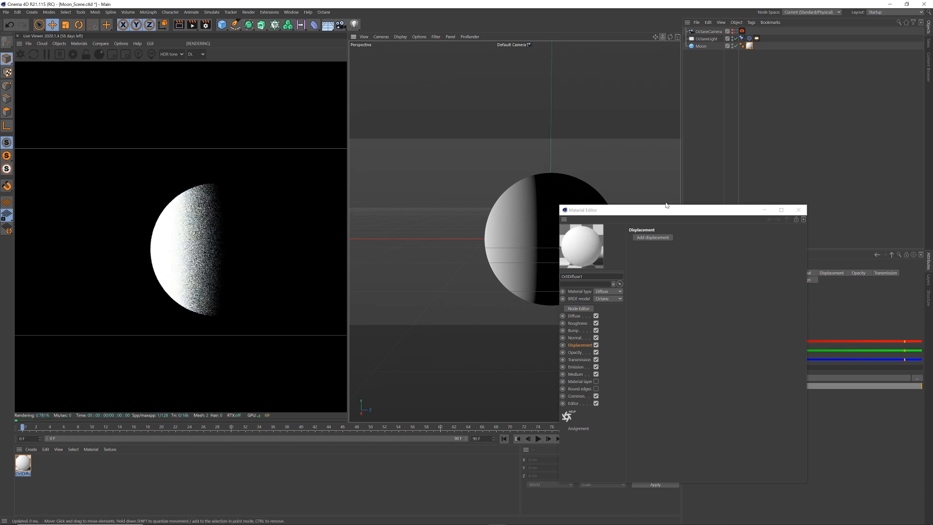
{"action": "left_click_drag", "start_coordinate": [660, 214], "coordinate": [698, 147]}
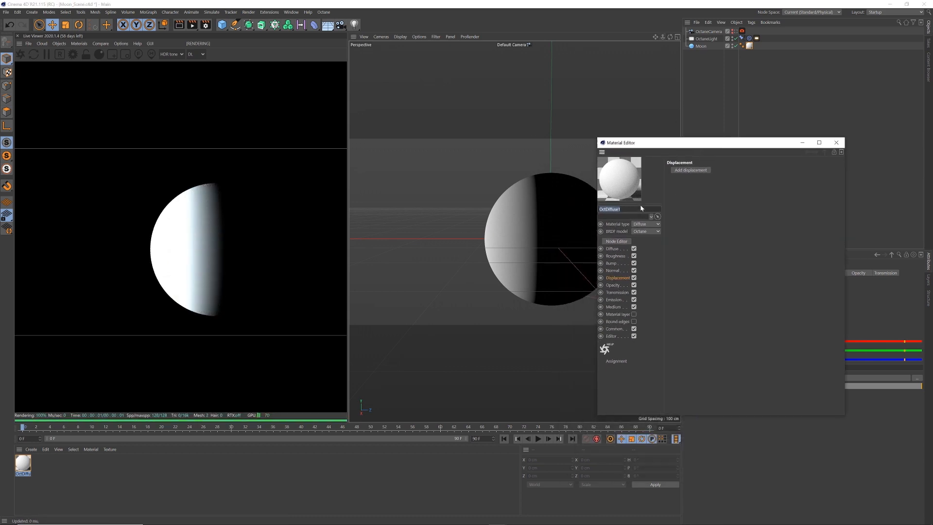
{"action": "left_click", "coordinate": [613, 248]}
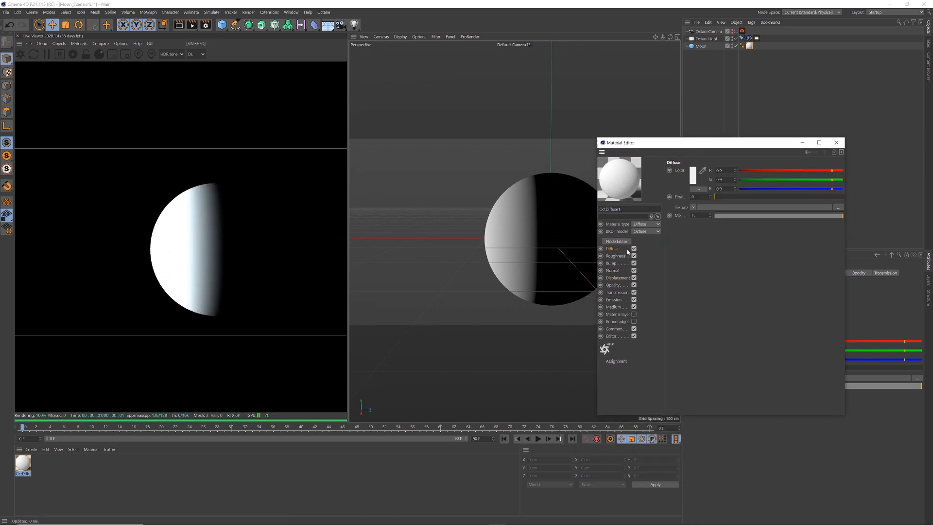
{"action": "left_click", "coordinate": [693, 207]}
{"action": "mouse_move", "coordinate": [710, 355]}
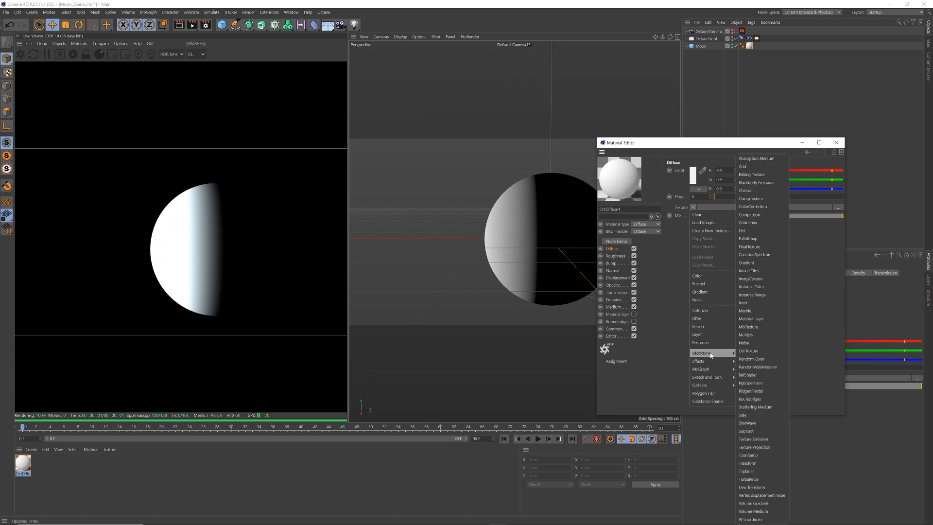
{"action": "left_click", "coordinate": [764, 280]}
Load the lroc_color_poles_4k colour map from the tex folder into the Diffuse ImageTexture
{"action": "left_click", "coordinate": [785, 220]}
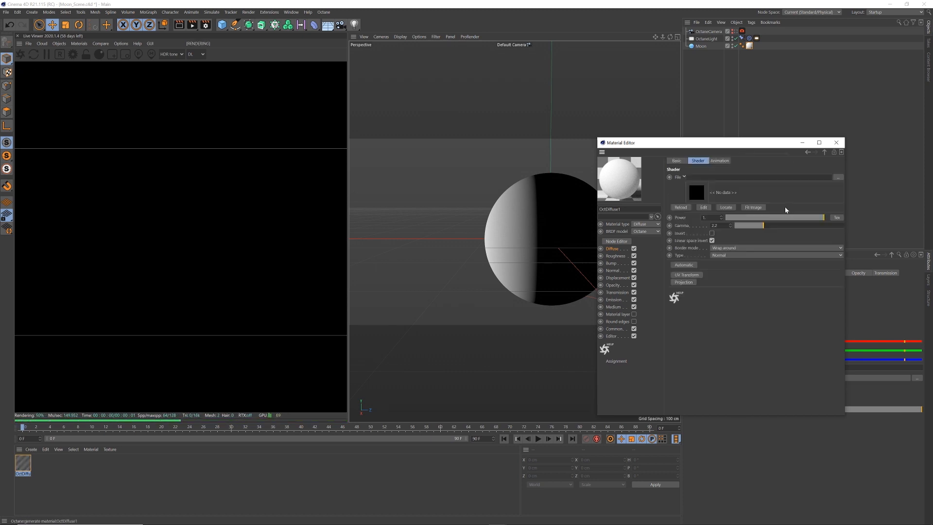
{"action": "left_click", "coordinate": [838, 176]}
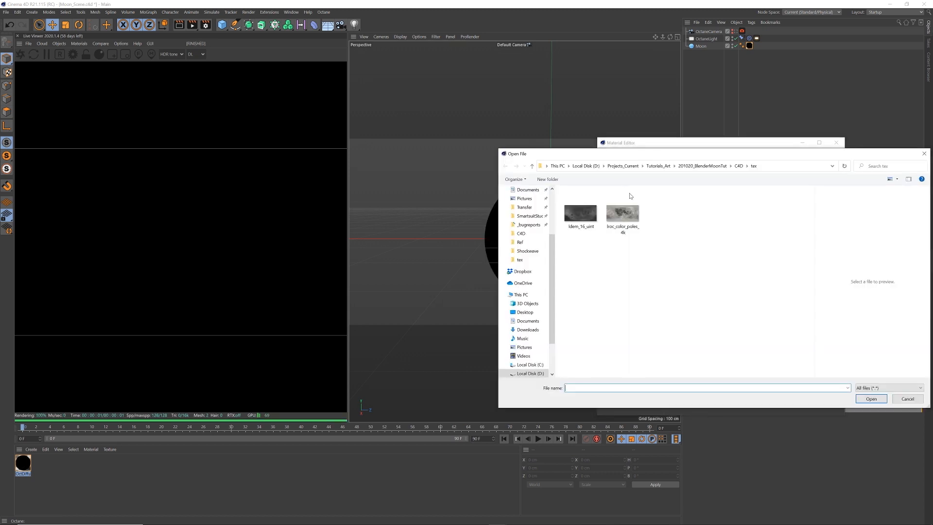
{"action": "left_click", "coordinate": [628, 221]}
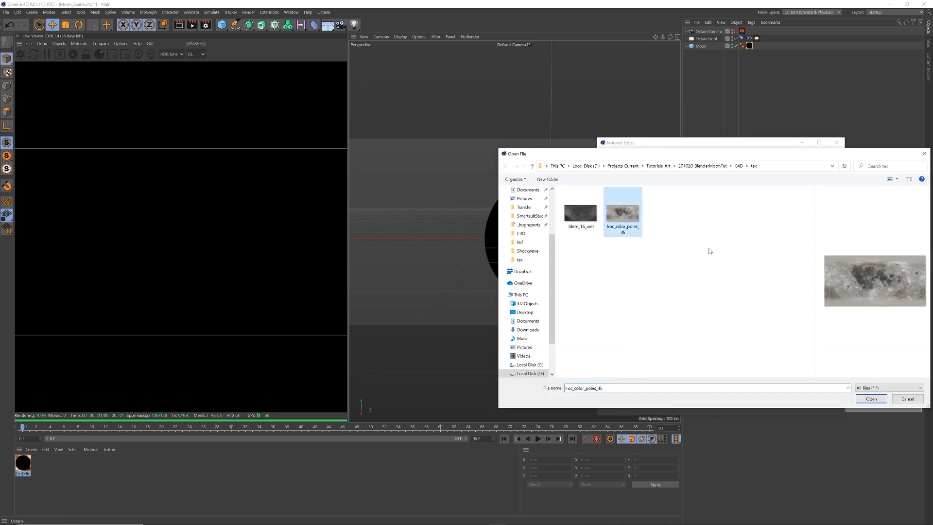
{"action": "left_click", "coordinate": [870, 399]}
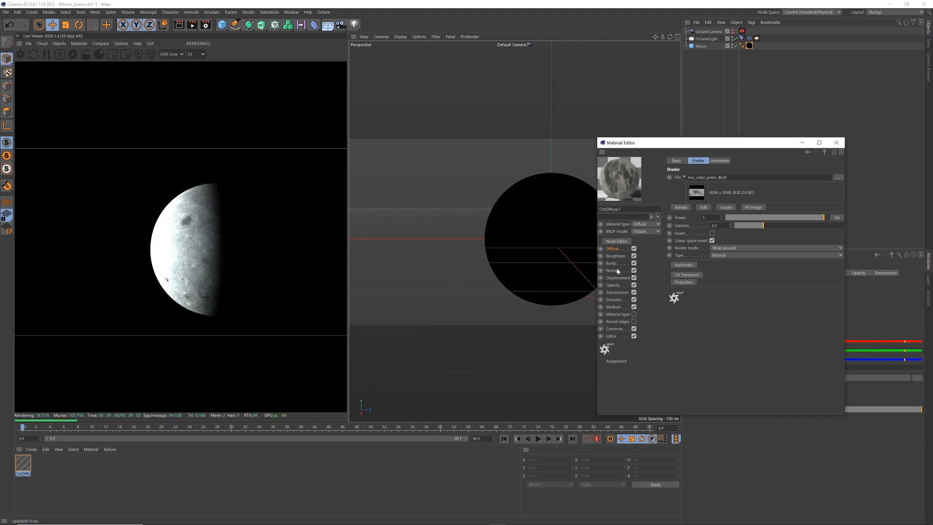
Add a displacement to the material and assign an Octane ImageTexture shader as its texture
{"action": "left_click", "coordinate": [618, 278]}
{"action": "left_click", "coordinate": [710, 170]}
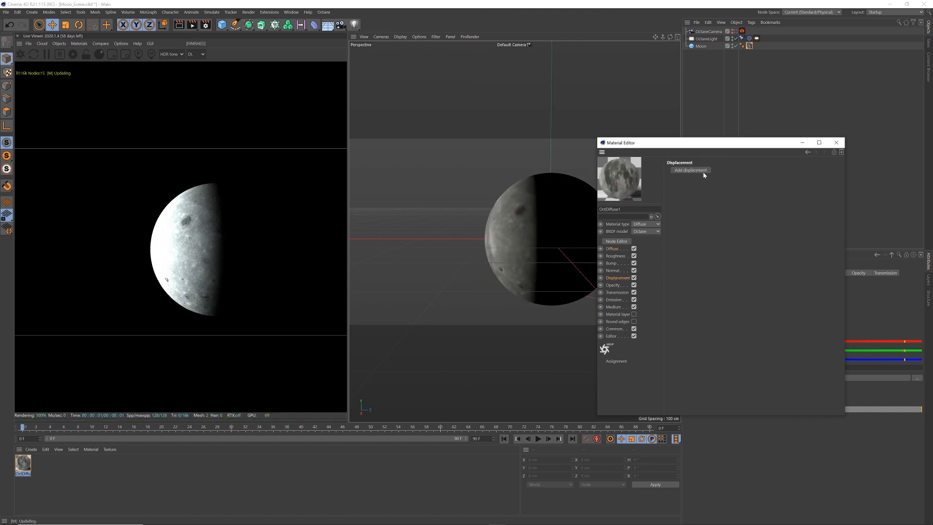
{"action": "left_click", "coordinate": [775, 171]}
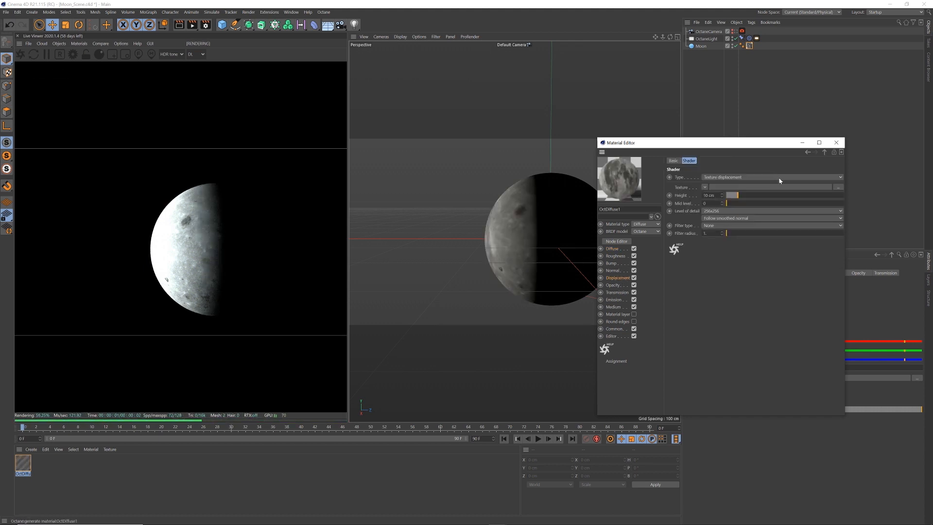
{"action": "left_click", "coordinate": [704, 187]}
{"action": "mouse_move", "coordinate": [728, 335]}
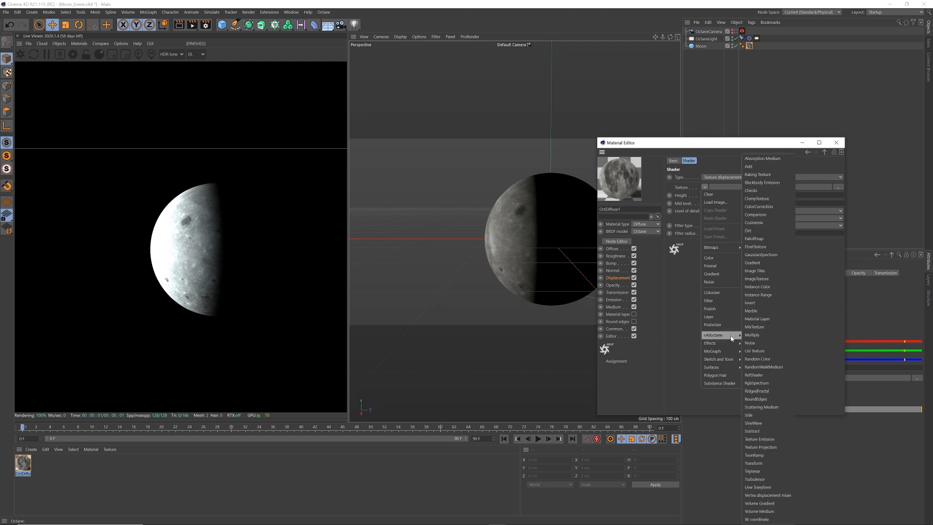
{"action": "left_click", "coordinate": [772, 279]}
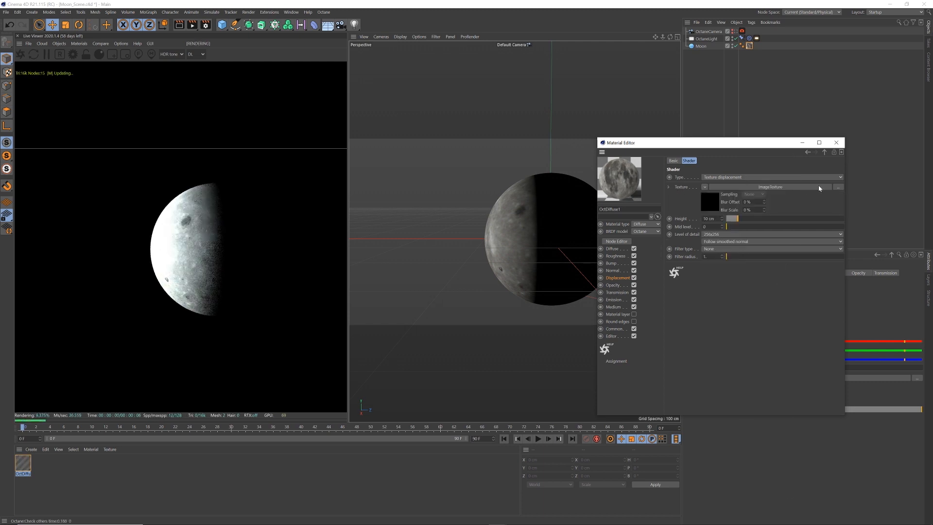
Load the ldem_16_uint height map from the tex folder into the displacement's ImageTexture
{"action": "left_click", "coordinate": [819, 187]}
{"action": "left_click", "coordinate": [838, 178]}
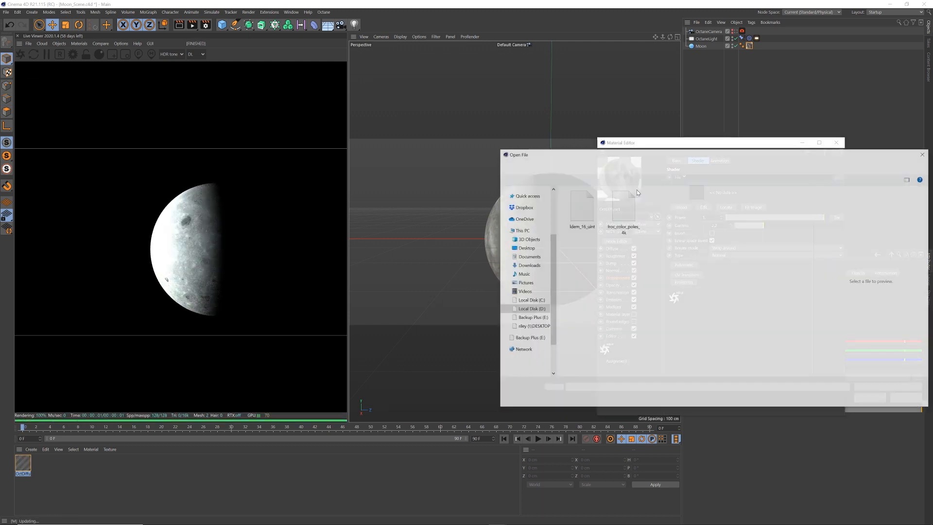
{"action": "left_click", "coordinate": [580, 213]}
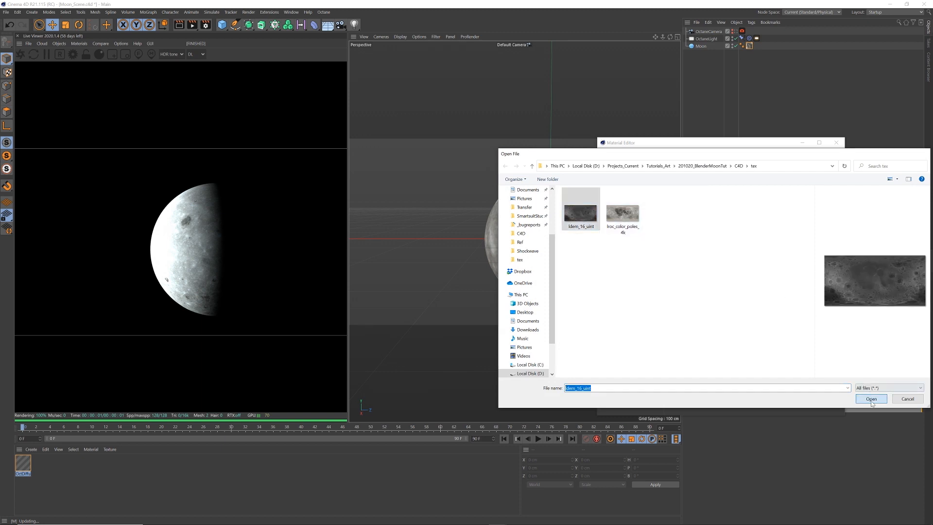
{"action": "left_click", "coordinate": [871, 399]}
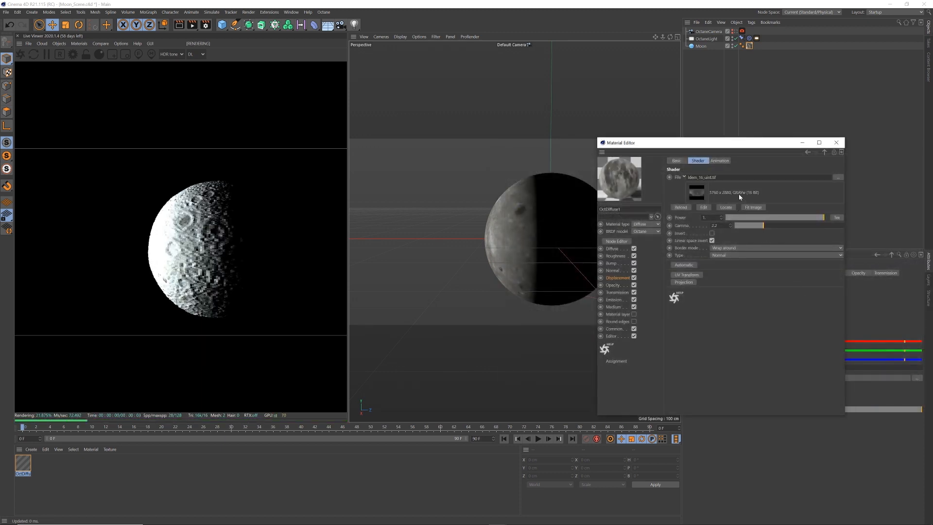
Set the displacement's level of detail to 4096x4096 and its height to 1.2 cm, close the material and save the scene
{"action": "left_click", "coordinate": [824, 152]}
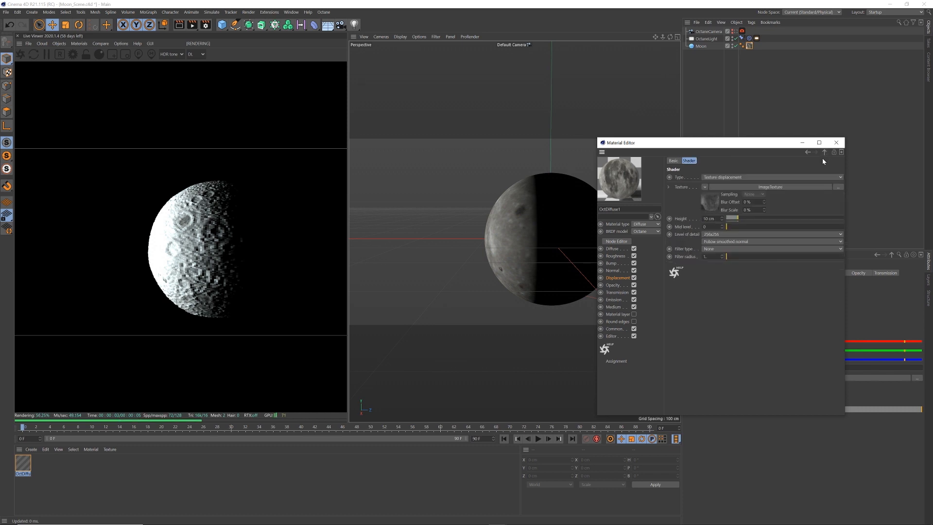
{"action": "left_click", "coordinate": [714, 234]}
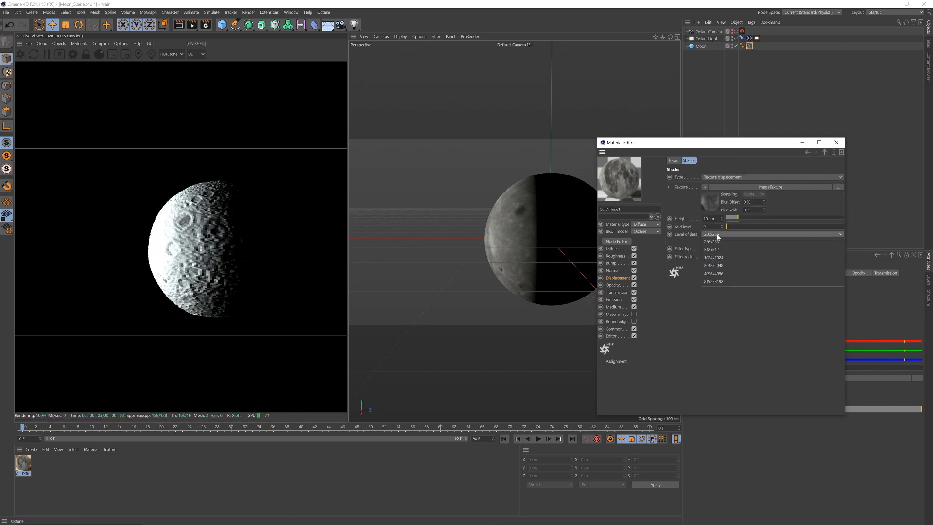
{"action": "left_click", "coordinate": [741, 273]}
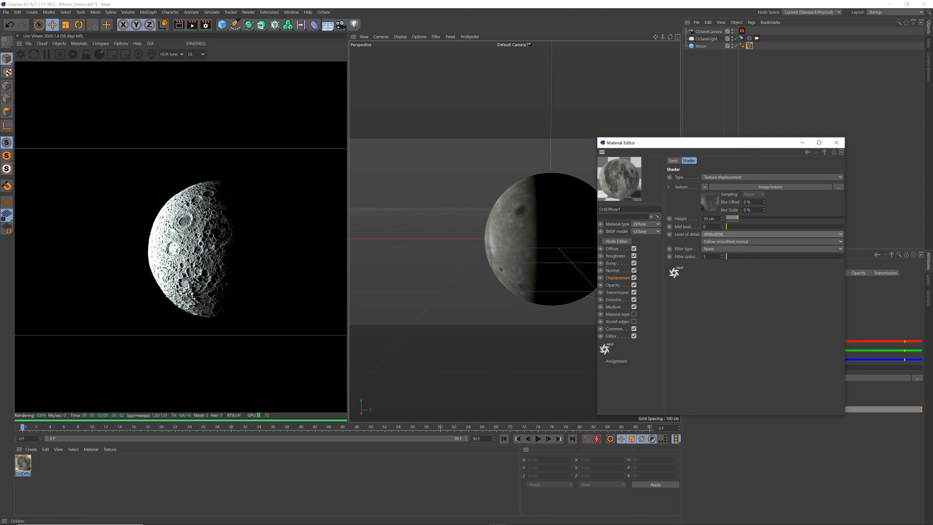
{"action": "left_click_drag", "start_coordinate": [708, 219], "coordinate": [679, 226]}
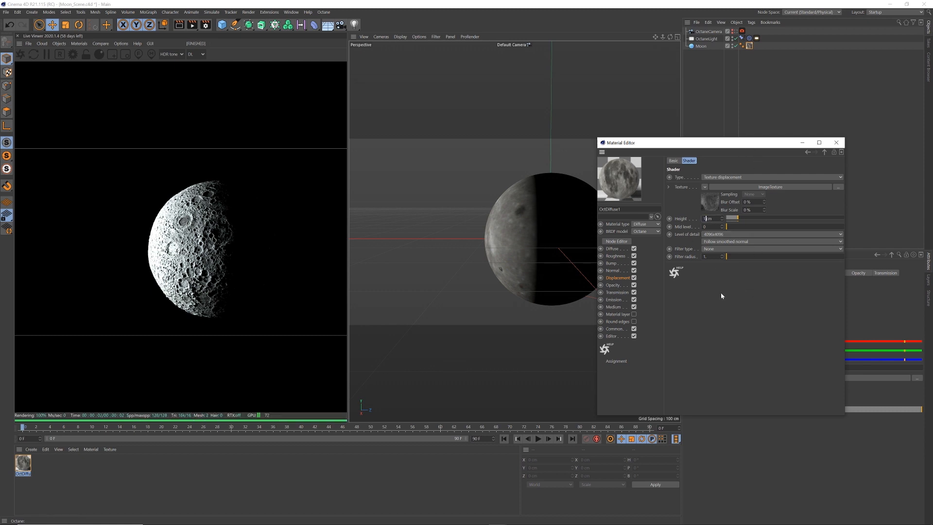
{"action": "type", "text": "1.2"}
{"action": "key", "text": "Return"}
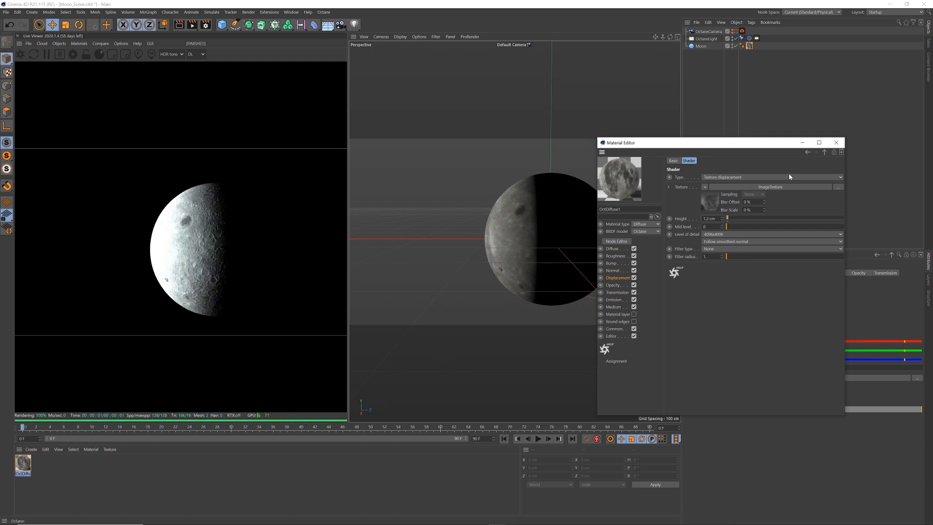
{"action": "left_click", "coordinate": [836, 143]}
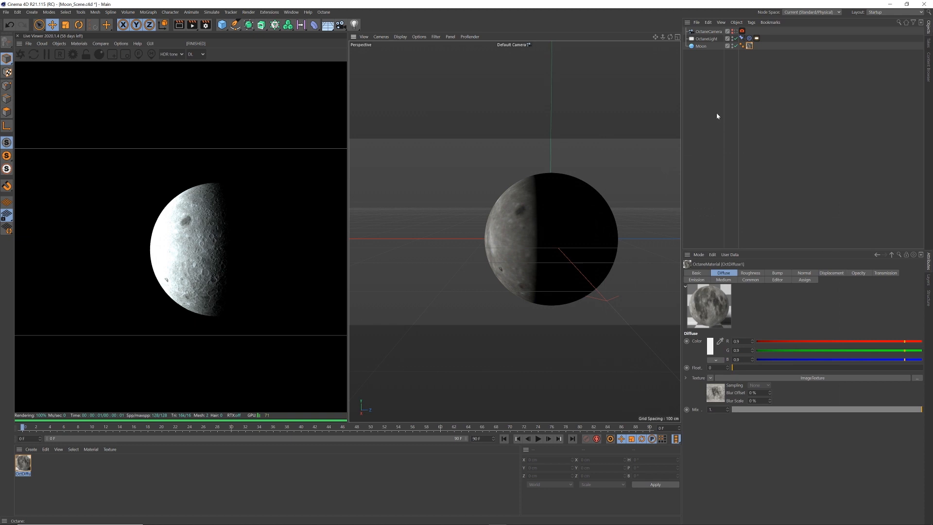
{"action": "key", "text": "ctrl+s"}
Set the highlight compression to 1 in Octane's camera imager settings and close the settings
{"action": "left_click", "coordinate": [73, 54]}
{"action": "left_click_drag", "start_coordinate": [41, 4], "coordinate": [401, 82]}
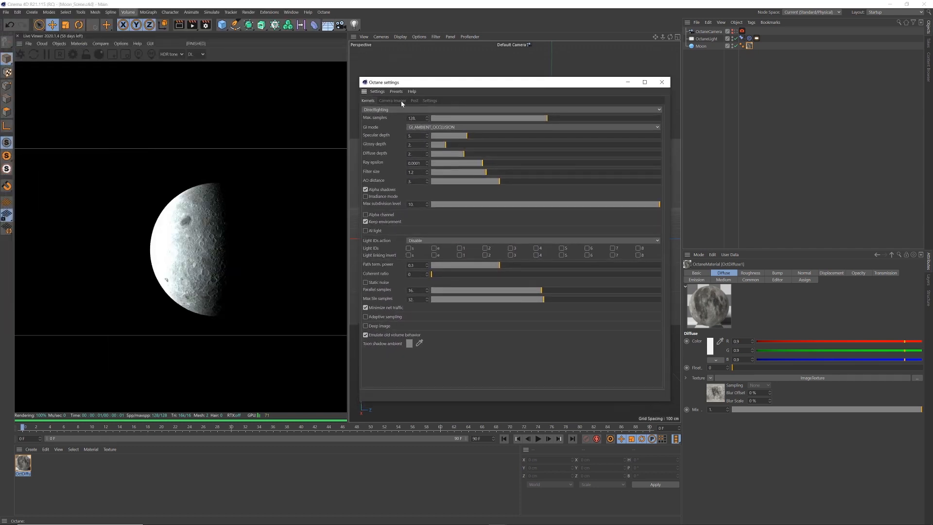
{"action": "left_click", "coordinate": [403, 100]}
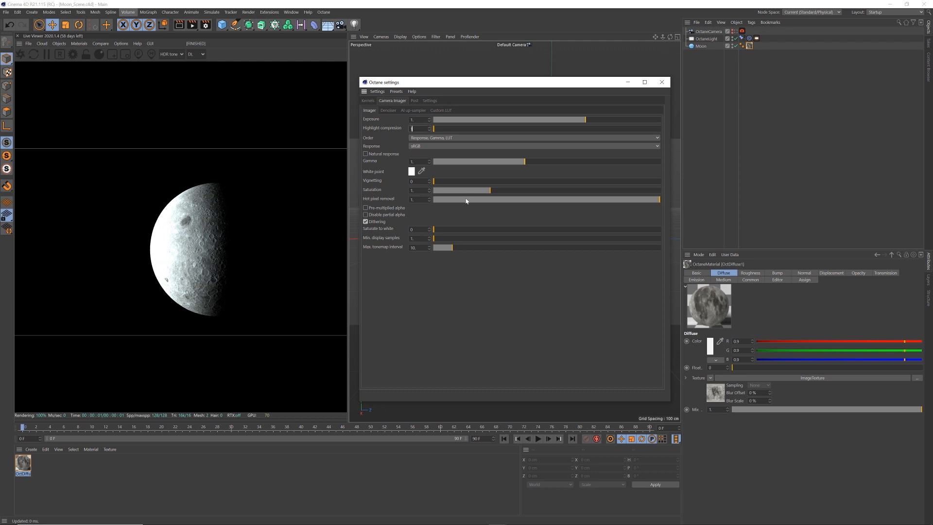
{"action": "key", "text": "Return"}
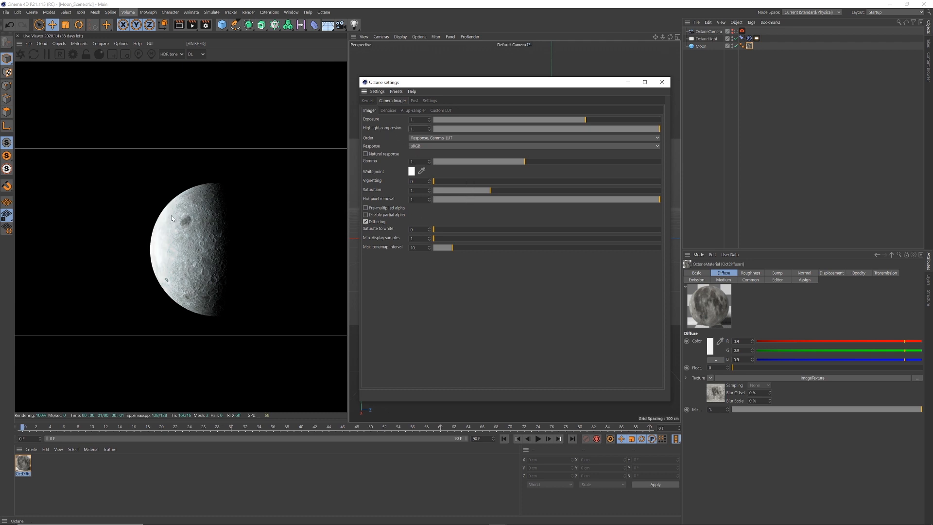
{"action": "left_click_drag", "start_coordinate": [604, 85], "coordinate": [592, 85]}
{"action": "left_click", "coordinate": [649, 82]}
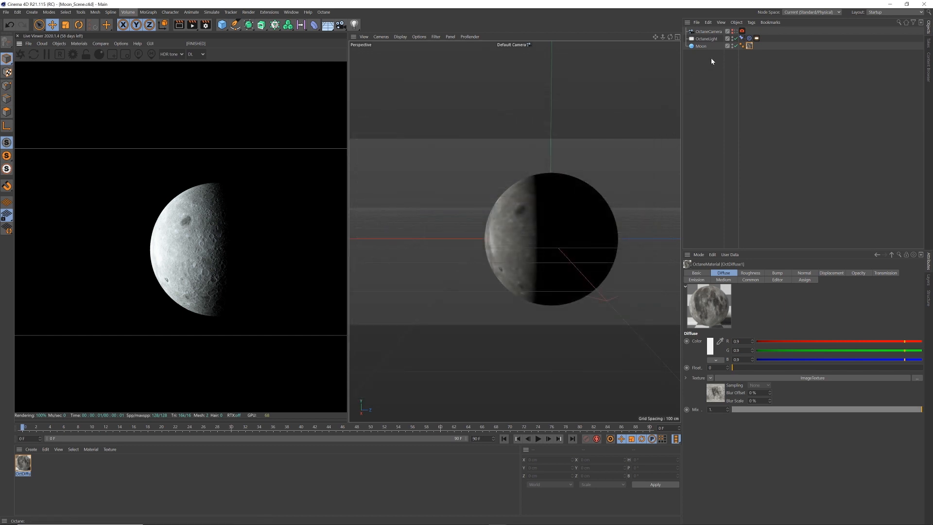
Switch to the four-view layout and look through OctaneCamera
{"action": "middle_click", "coordinate": [645, 120]}
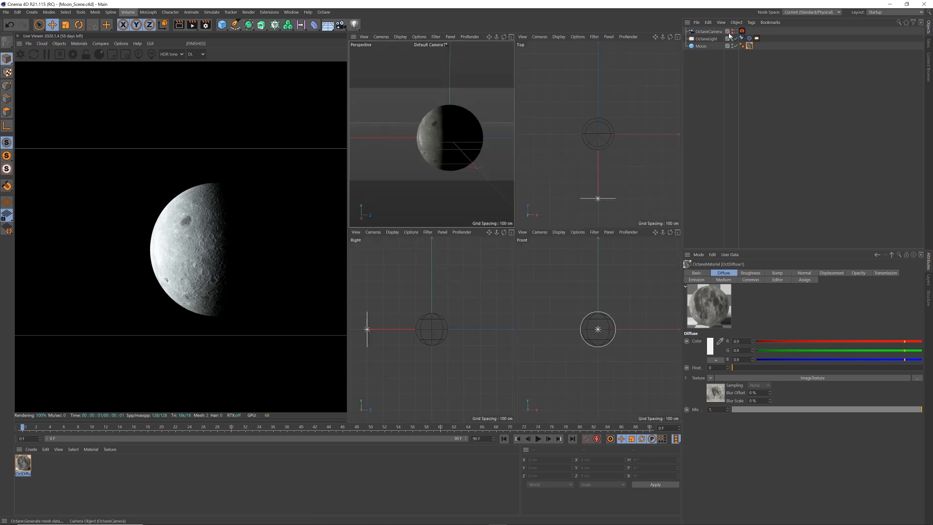
{"action": "left_click", "coordinate": [708, 32]}
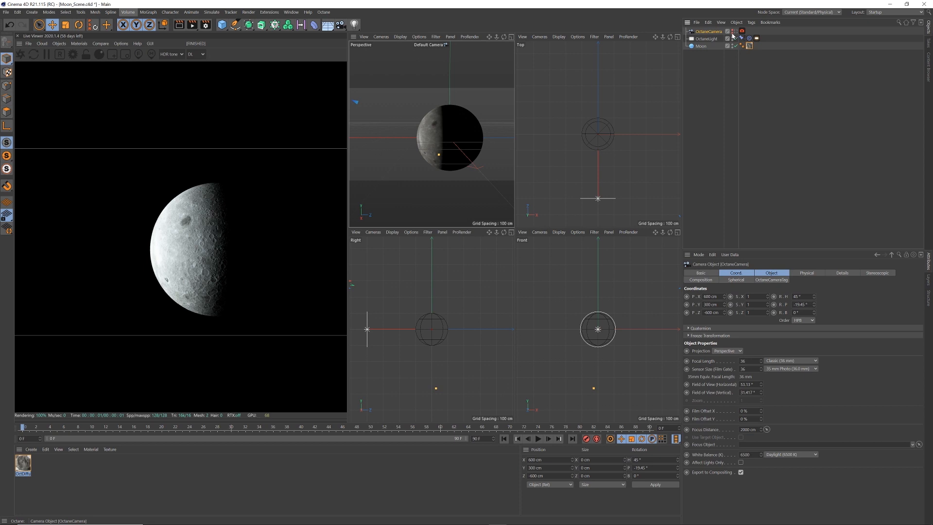
{"action": "left_click", "coordinate": [732, 32]}
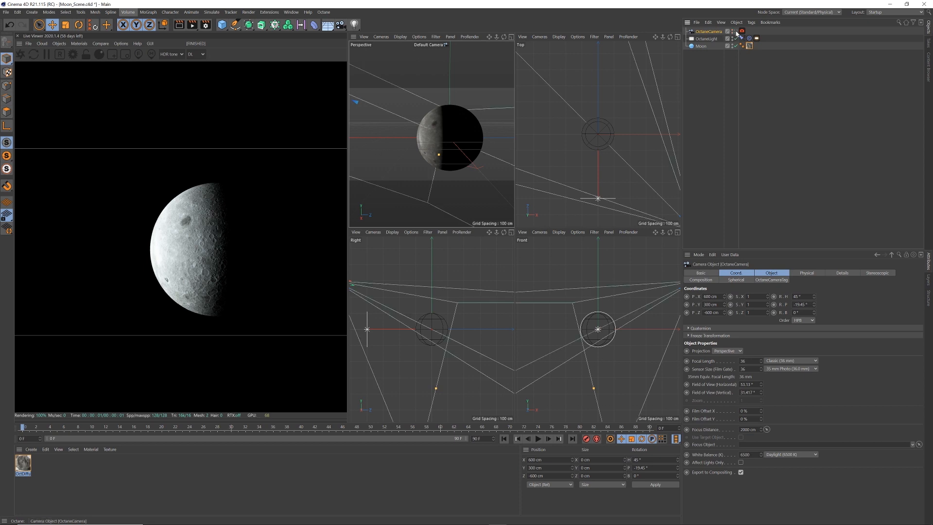
{"action": "left_click", "coordinate": [736, 31]}
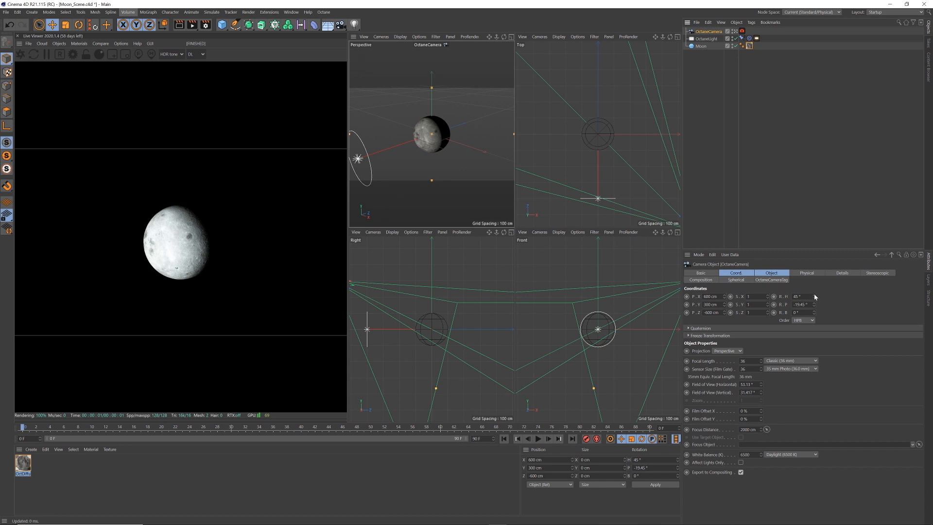
Reset OctaneCamera's heading, pitch, X position and Y position to 0 in the four-view layout, and save the scene
{"action": "key", "text": "F1"}
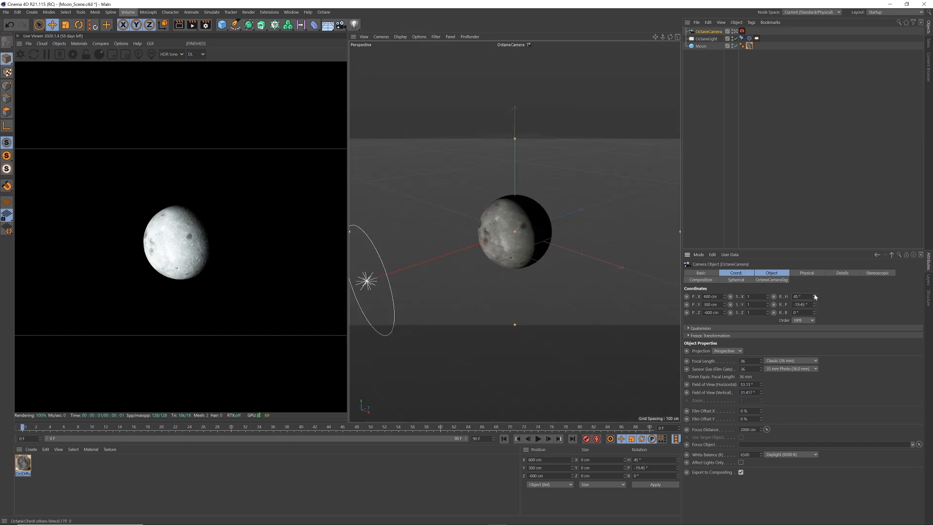
{"action": "key", "text": "F5"}
{"action": "right_click", "coordinate": [814, 296]}
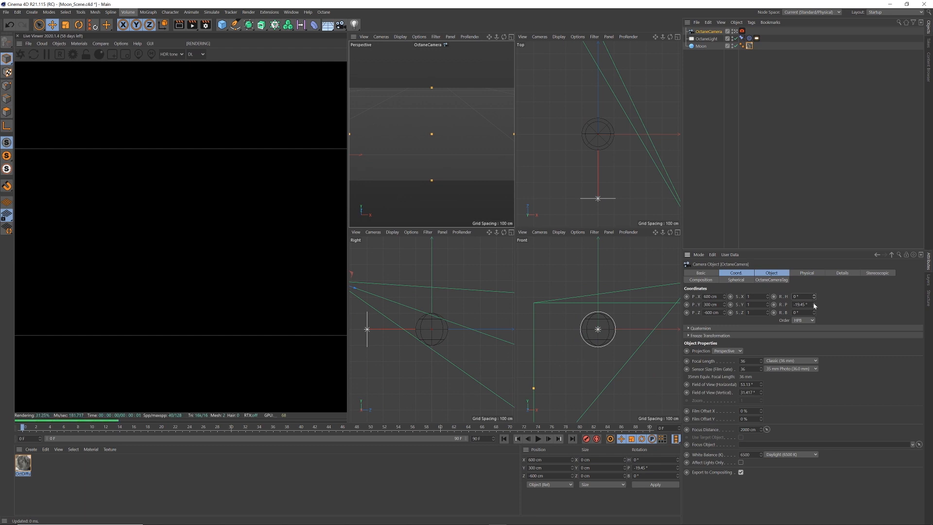
{"action": "right_click", "coordinate": [813, 304]}
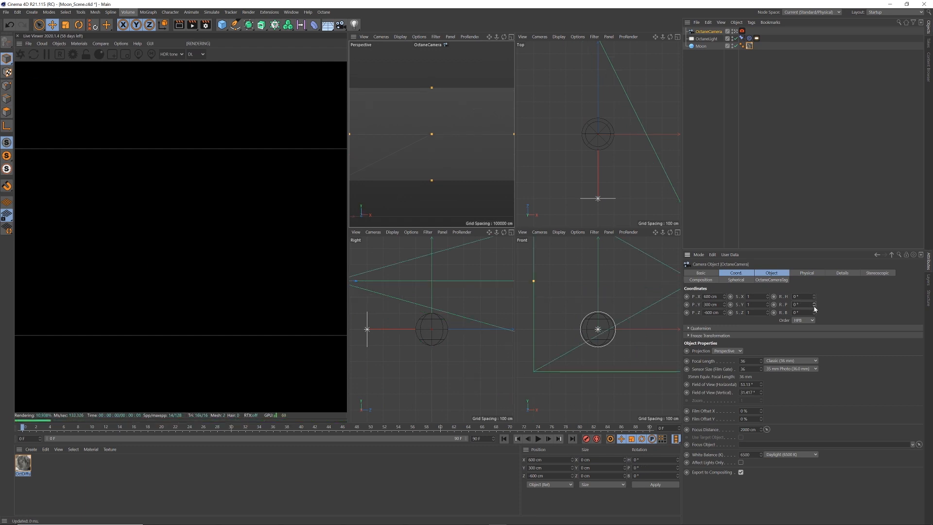
{"action": "right_click", "coordinate": [724, 297]}
{"action": "right_click", "coordinate": [724, 304]}
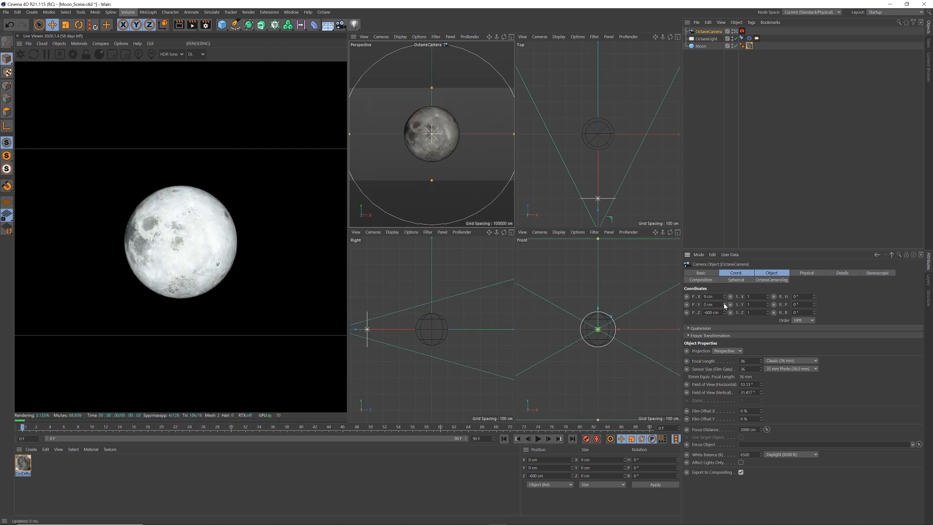
{"action": "key", "text": "ctrl+s"}
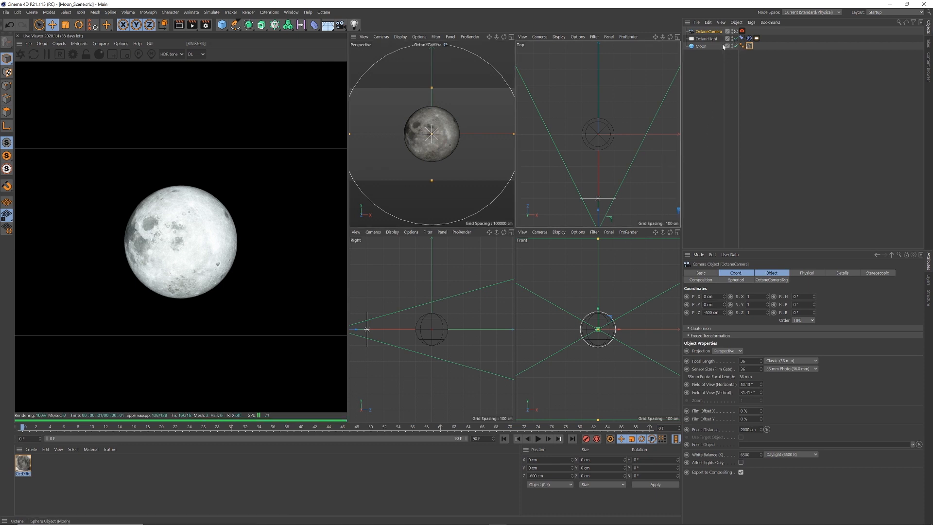
Set the colour temperature of OctaneLight's light tag to 5800 and save the scene
{"action": "left_click", "coordinate": [706, 38]}
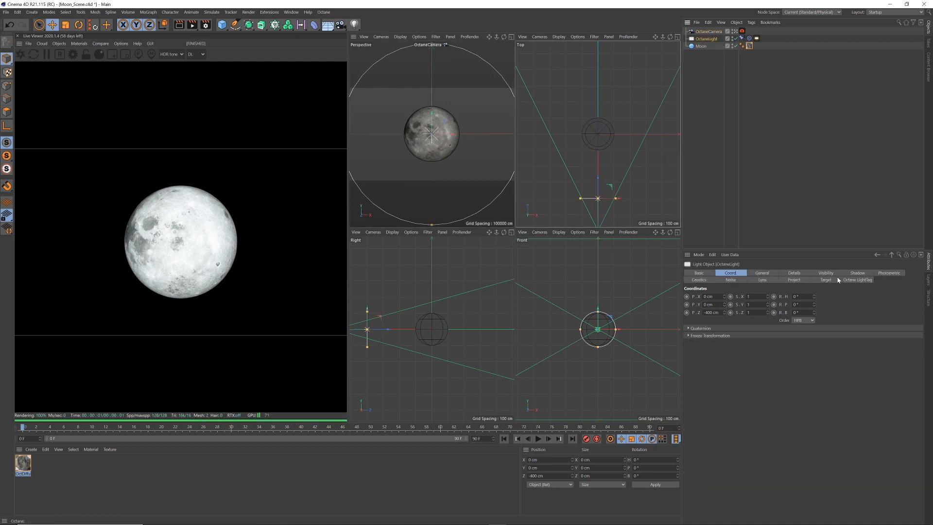
{"action": "left_click", "coordinate": [768, 273]}
{"action": "left_click", "coordinate": [796, 274]}
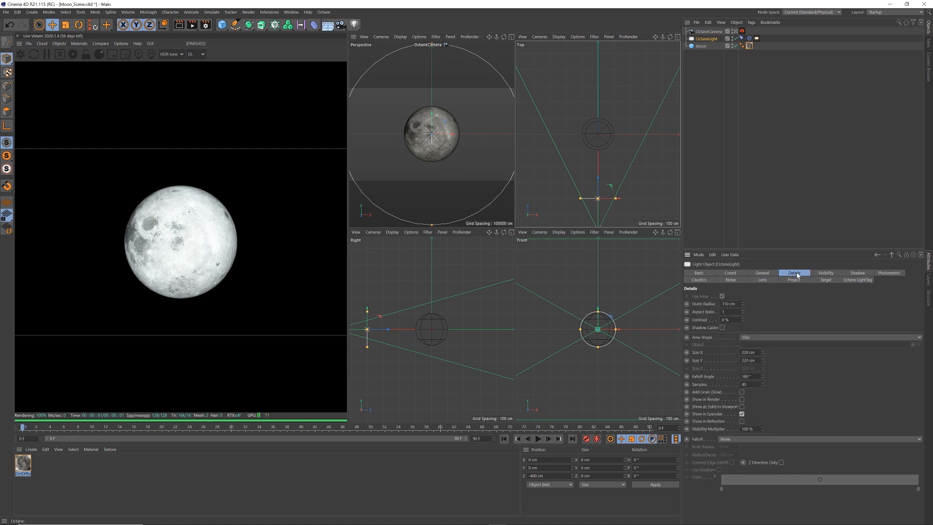
{"action": "left_click", "coordinate": [756, 38]}
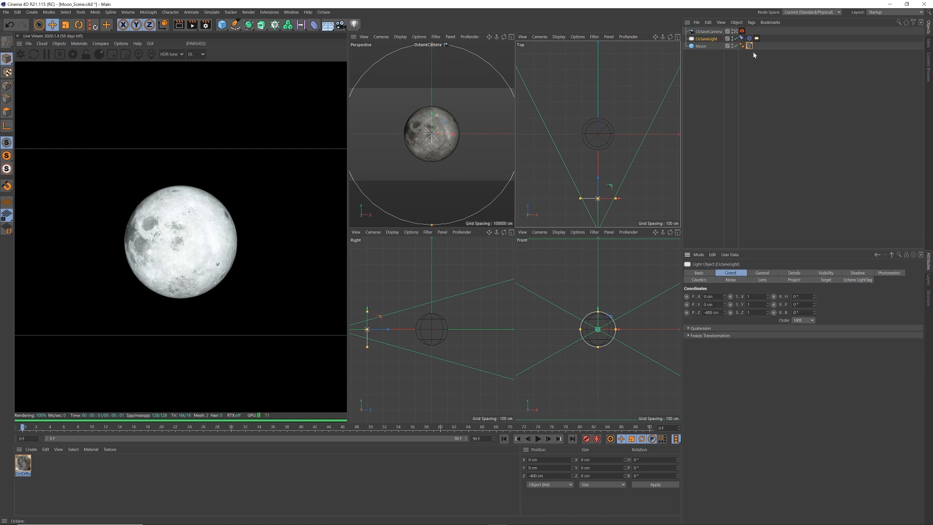
{"action": "left_click", "coordinate": [770, 272]}
{"action": "left_click", "coordinate": [750, 273]}
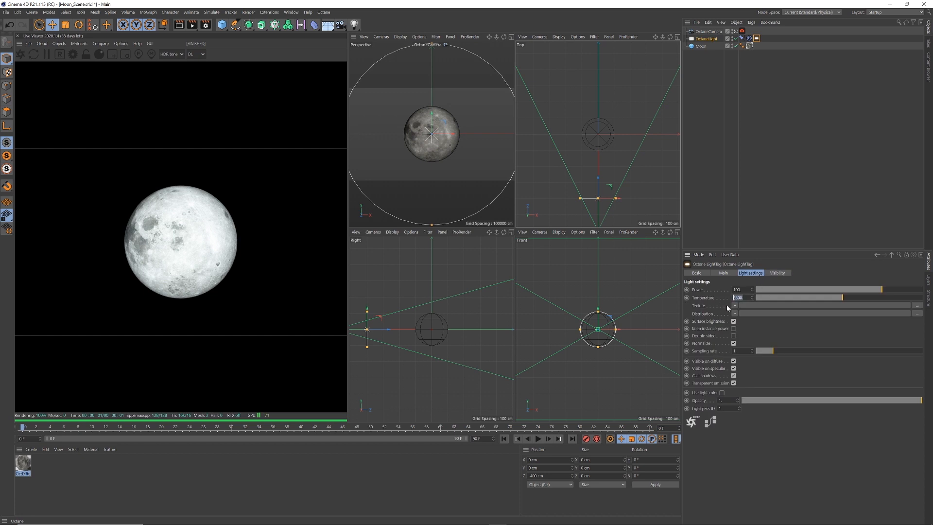
{"action": "type", "text": "56"}
{"action": "key", "text": "Return"}
{"action": "type", "text": "5800"}
{"action": "key", "text": "Return"}
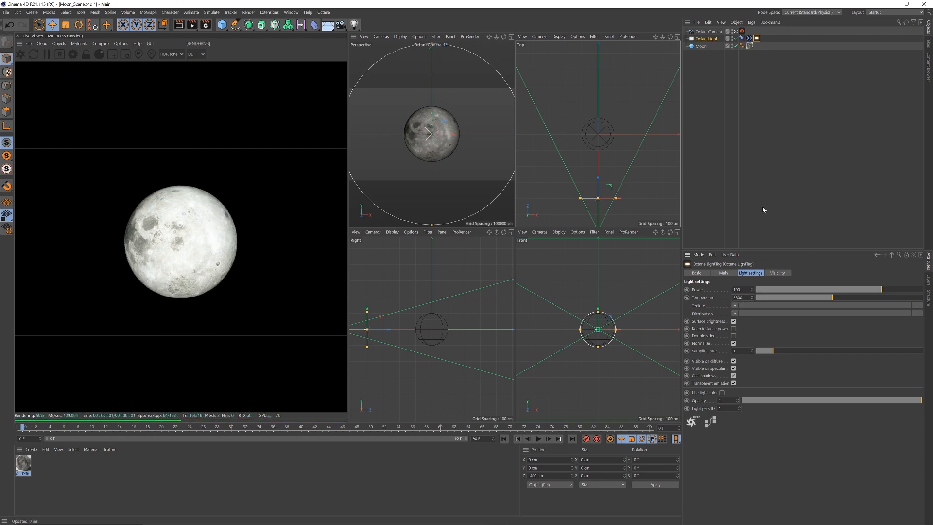
{"action": "left_click", "coordinate": [760, 98]}
{"action": "left_click", "coordinate": [708, 38]}
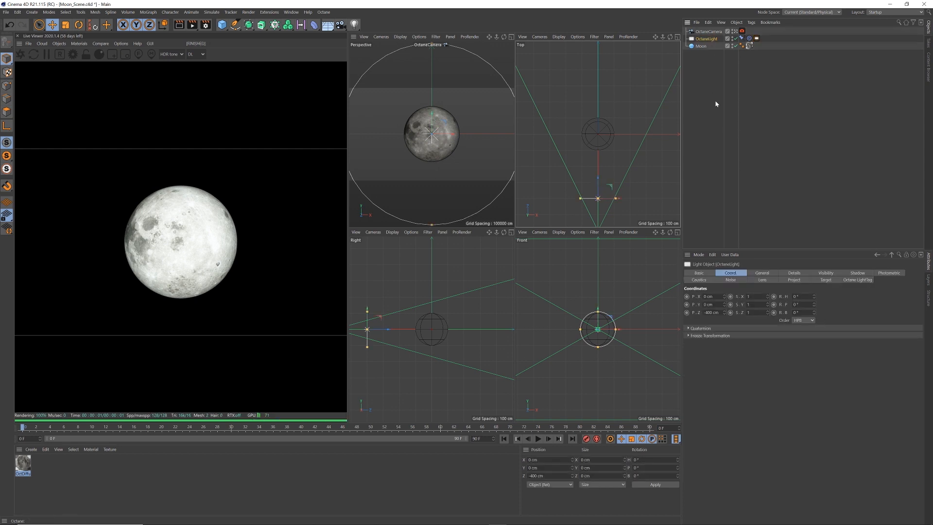
{"action": "key", "text": "ctrl+s"}
Try moving OctaneLight around to the Moon's side in the top view to light it from an angle
{"action": "left_click_drag", "start_coordinate": [662, 37], "coordinate": [658, 82]}
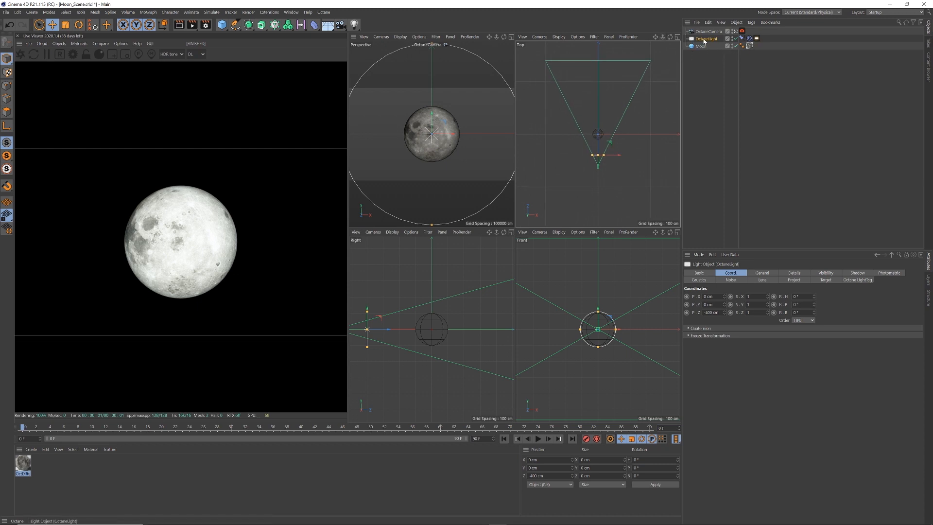
{"action": "left_click_drag", "start_coordinate": [619, 157], "coordinate": [664, 92]}
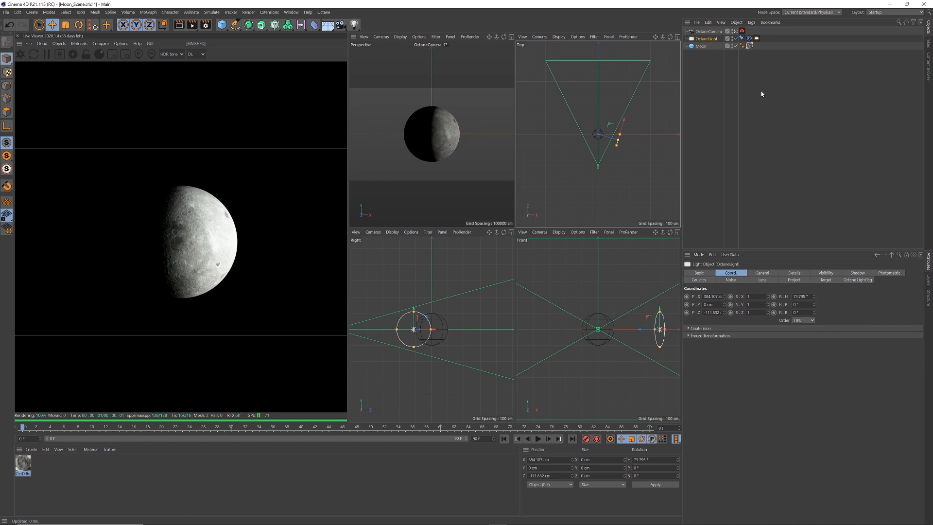
Group OctaneCamera, OctaneLight and Moon under a null and name it Moon Scene 1
{"action": "left_click", "coordinate": [716, 32]}
{"action": "left_click", "coordinate": [702, 47], "text": "shift"}
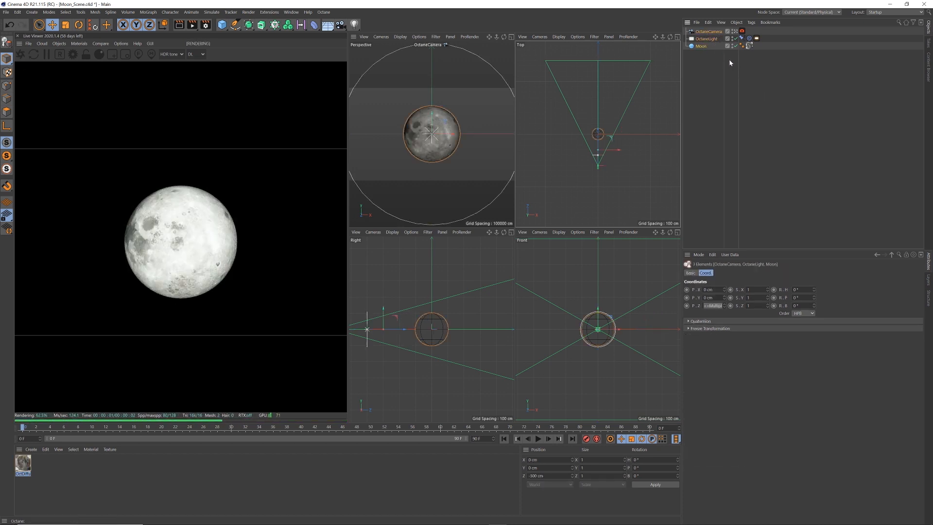
{"action": "key", "text": "alt+g"}
{"action": "double_click", "coordinate": [700, 32]}
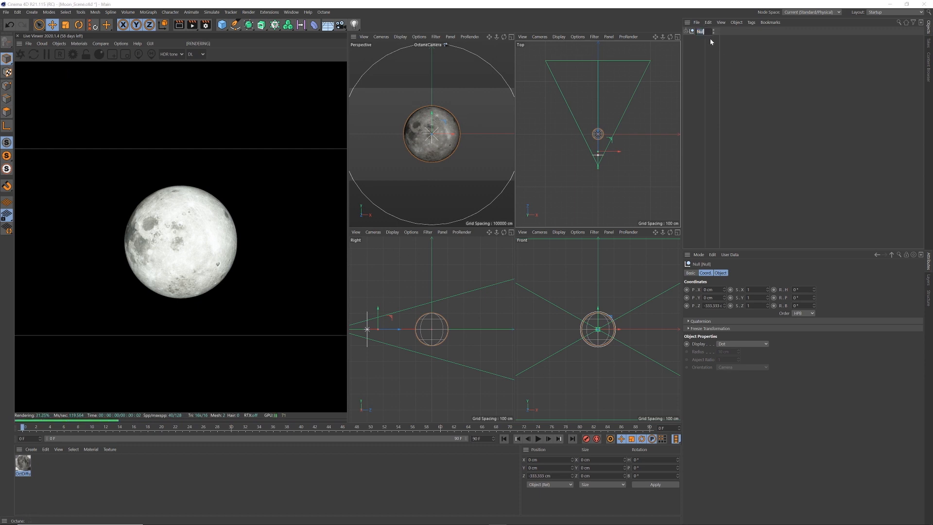
{"action": "type", "text": "Moo"}
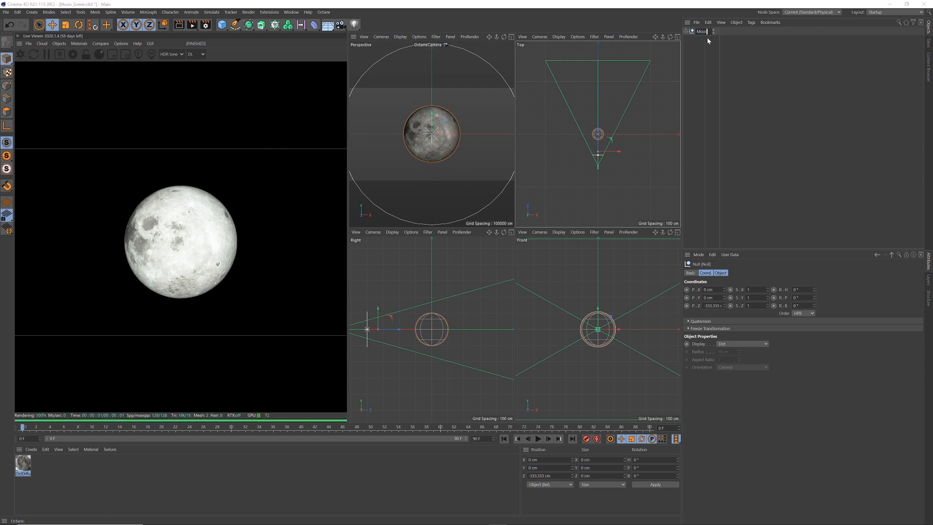
{"action": "type", "text": "n Scene 1"}
{"action": "key", "text": "Return"}
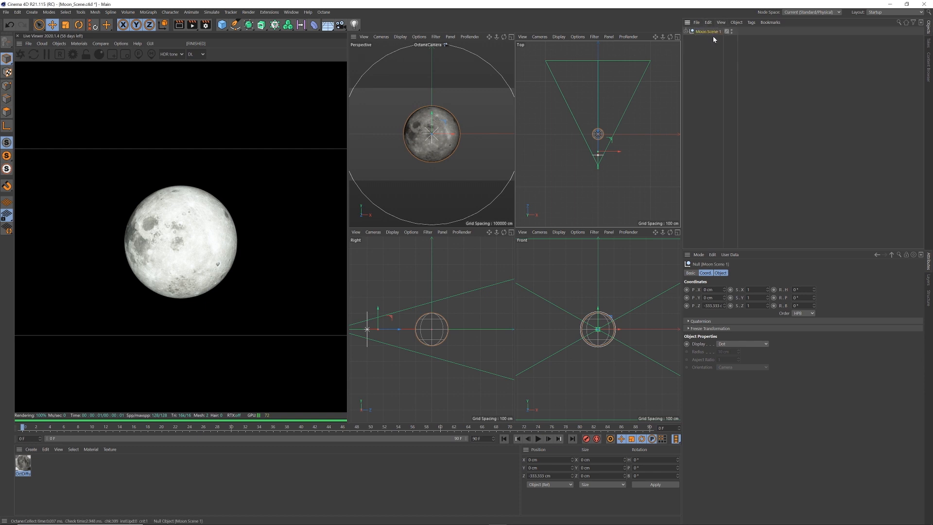
Duplicate the Moon Scene 1 group and rename the copy Moon Scene 2
{"action": "key", "text": "ctrl+c"}
{"action": "key", "text": "ctrl+v"}
{"action": "double_click", "coordinate": [713, 32]}
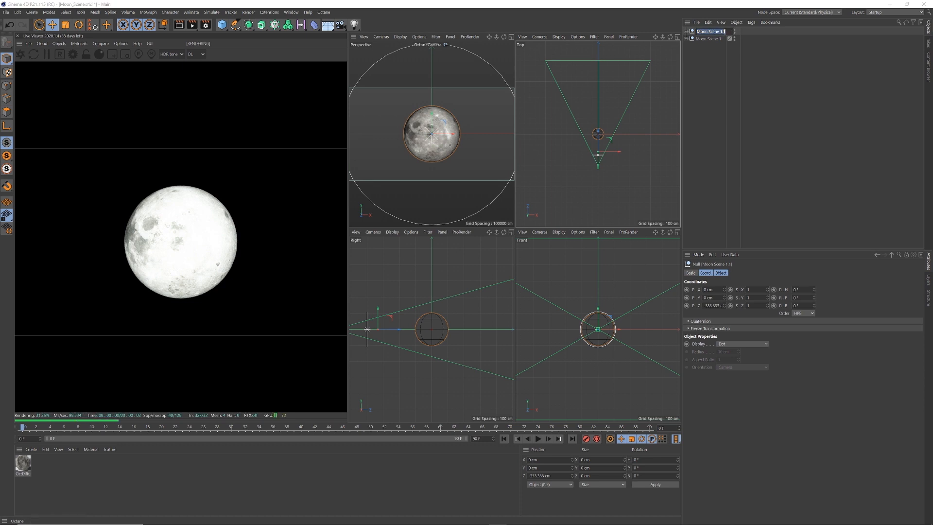
{"action": "left_click", "coordinate": [725, 32]}
{"action": "key", "text": "BackSpace"}
{"action": "key", "text": "BackSpace"}
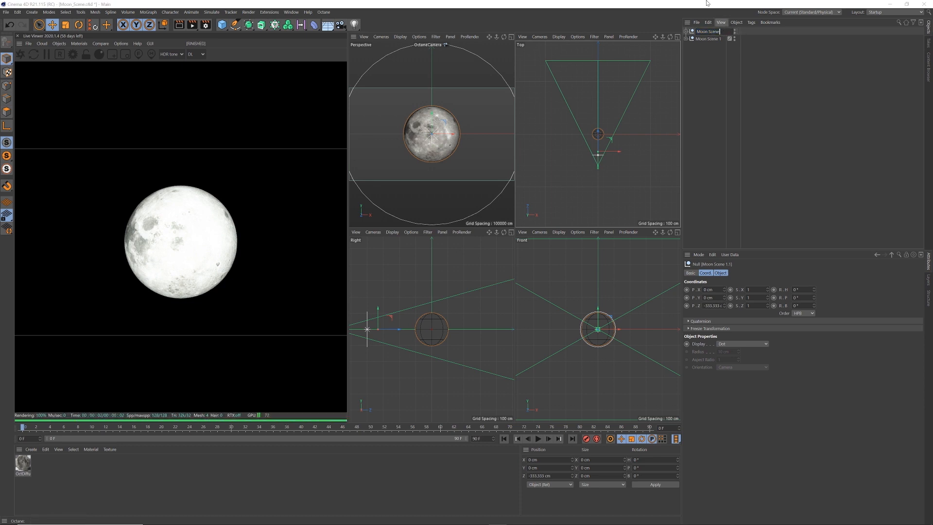
{"action": "type", "text": "2"}
{"action": "key", "text": "Return"}
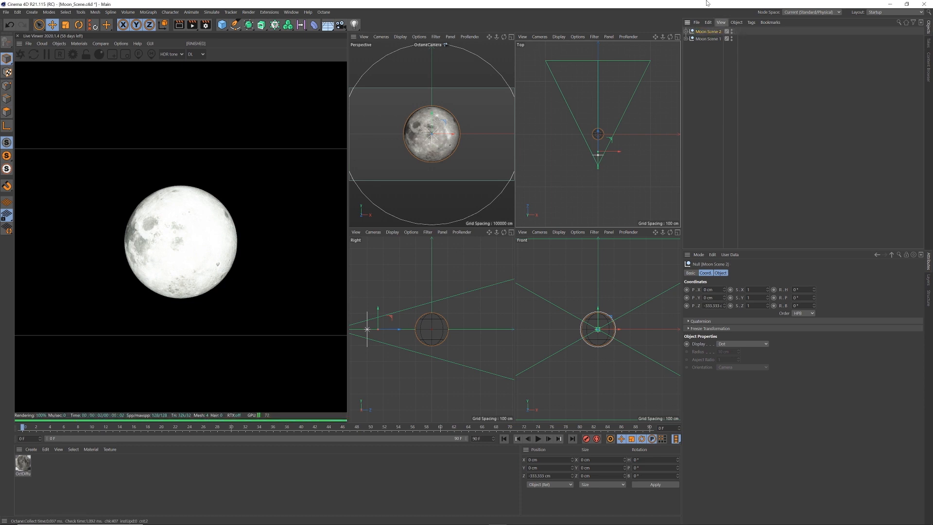
Expand Moon Scene 1 and hide the Moon Scene 2 group in both the viewport and the render
{"action": "left_click", "coordinate": [707, 39]}
{"action": "left_click", "coordinate": [685, 39]}
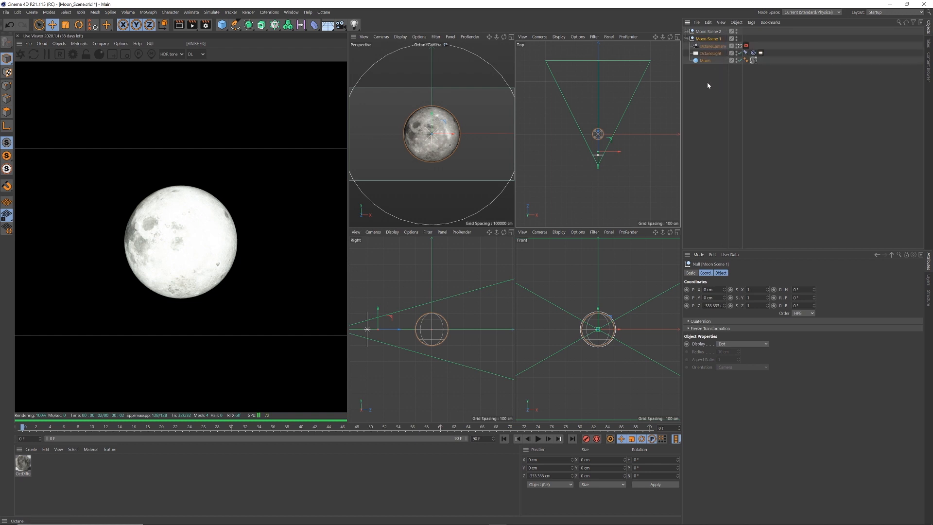
{"action": "left_click", "coordinate": [736, 32]}
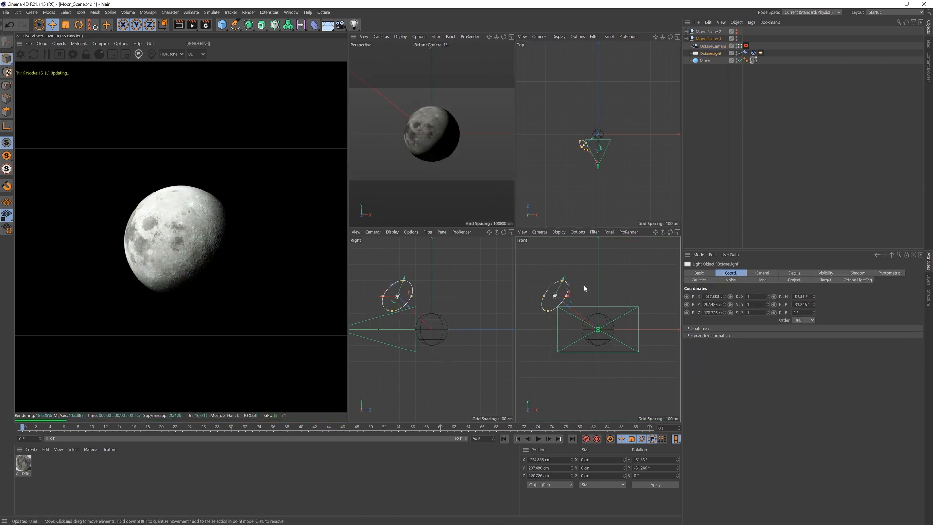
Set OctaneCamera's focal length to Super Tele (300 mm) and pull the camera back until the whole Moon fits the frame
{"action": "left_click", "coordinate": [844, 273]}
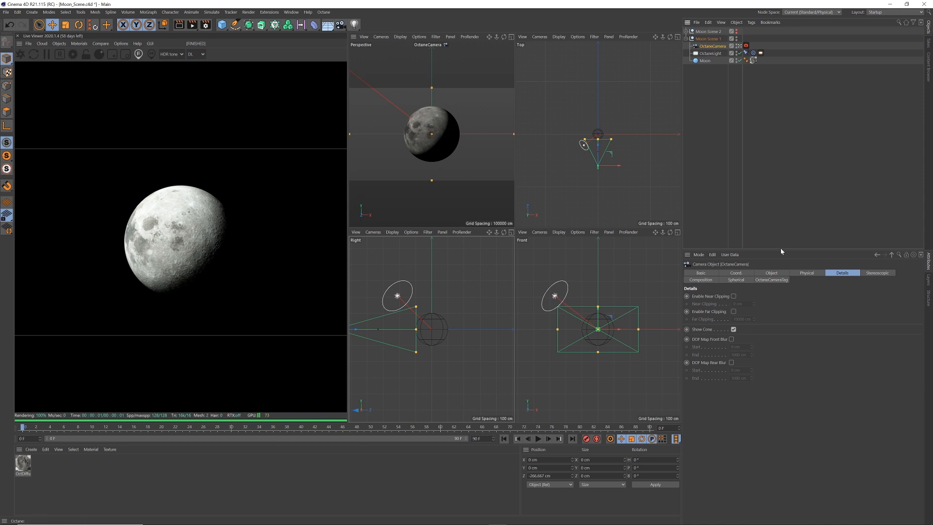
{"action": "left_click", "coordinate": [775, 273]}
{"action": "left_click", "coordinate": [774, 305]}
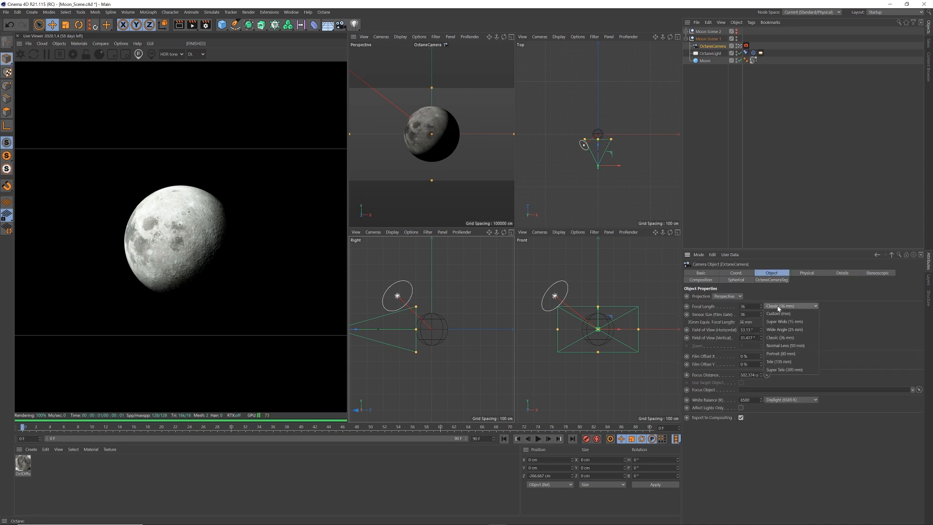
{"action": "left_click", "coordinate": [792, 370]}
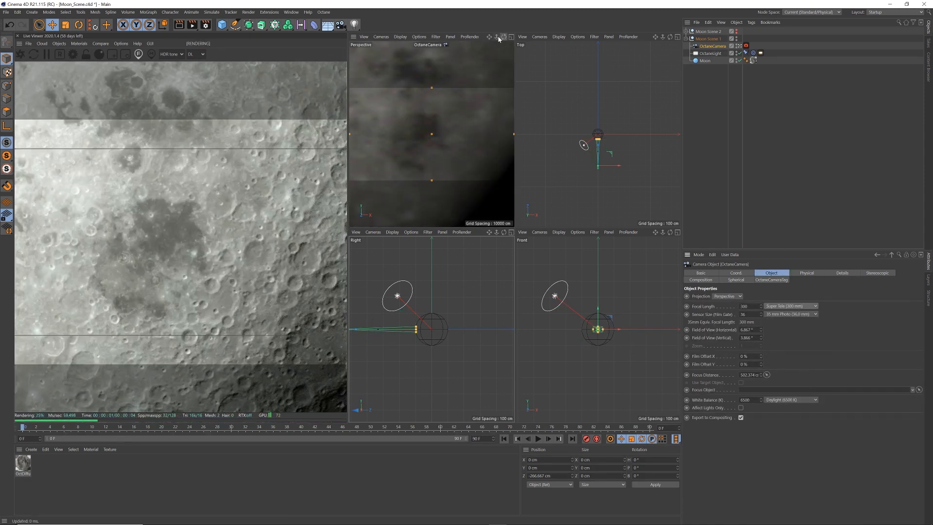
{"action": "left_click_drag", "start_coordinate": [497, 40], "coordinate": [439, 196]}
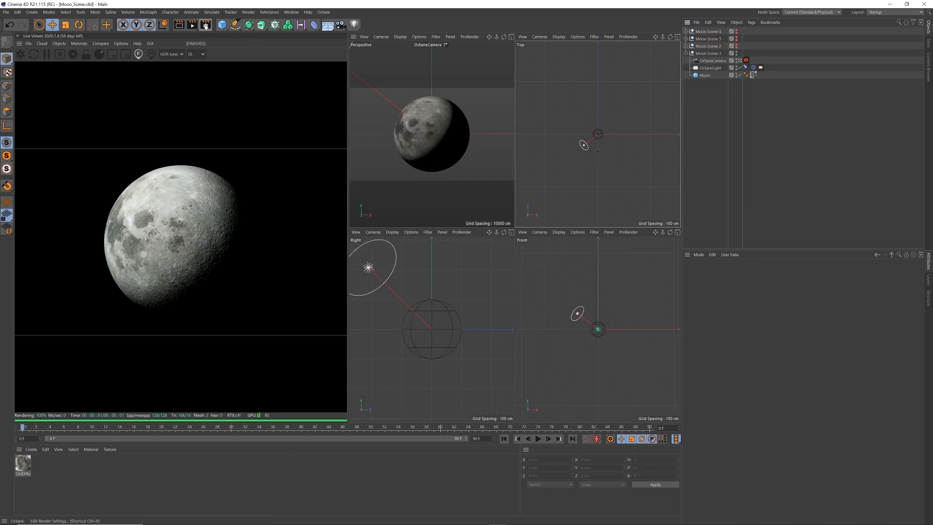
Set the render output size to 1920 x 1080 pixels with the aspect ratio locked
{"action": "left_click", "coordinate": [205, 26]}
{"action": "left_click_drag", "start_coordinate": [263, 26], "coordinate": [360, 123]}
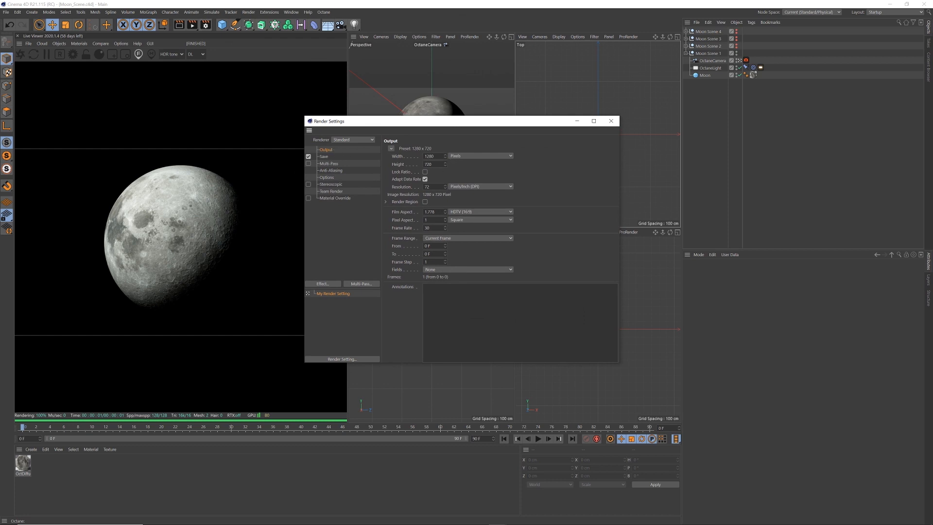
{"action": "left_click", "coordinate": [425, 173]}
{"action": "type", "text": "1"}
{"action": "key", "text": "Tab"}
Switch the renderer to Octane Renderer and open the image save settings
{"action": "left_click", "coordinate": [352, 141]}
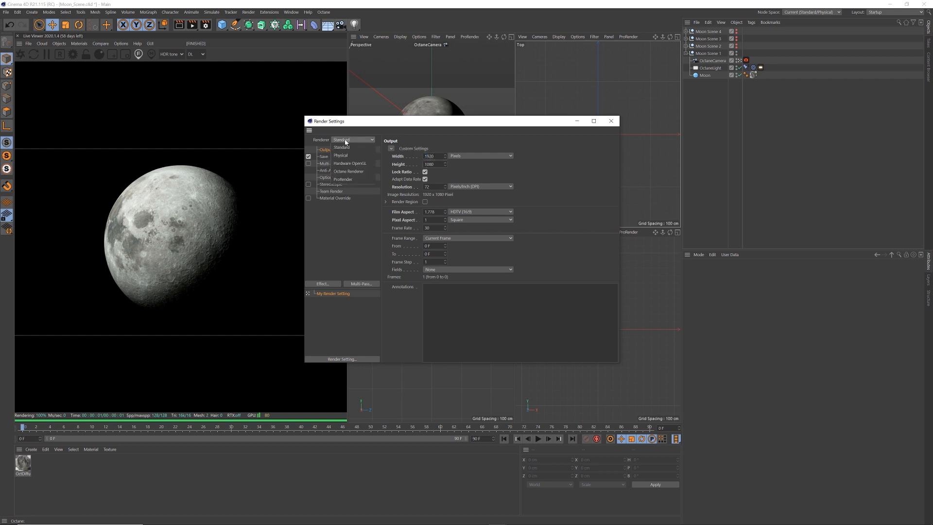
{"action": "left_click", "coordinate": [357, 172]}
{"action": "left_click", "coordinate": [325, 156]}
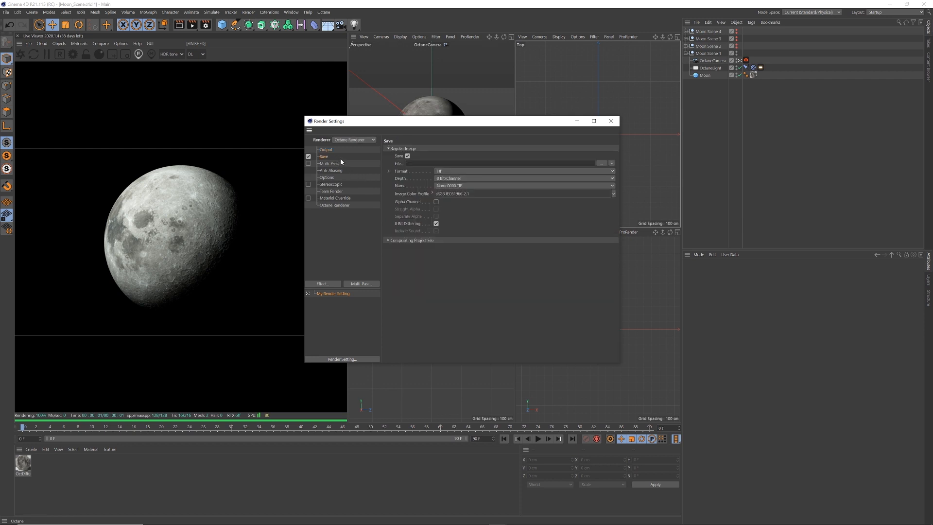
{"action": "left_click_drag", "start_coordinate": [533, 123], "coordinate": [531, 126]}
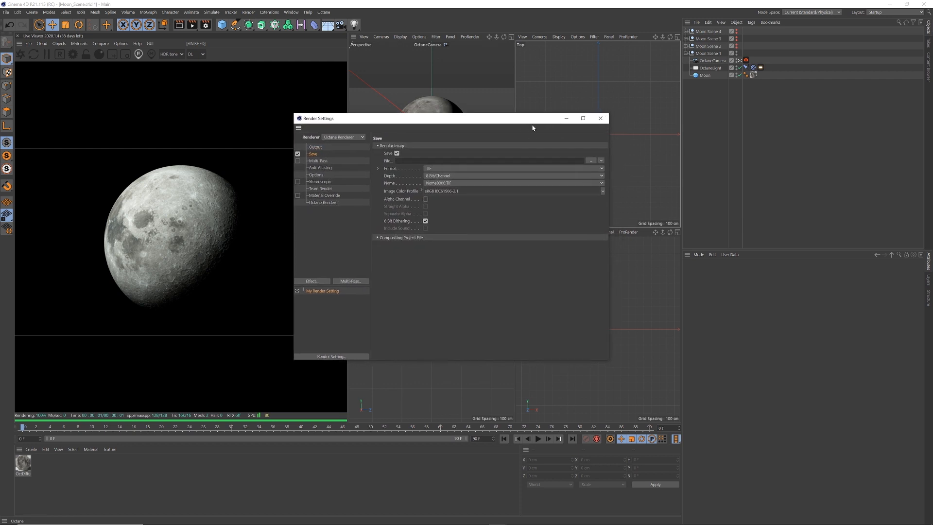